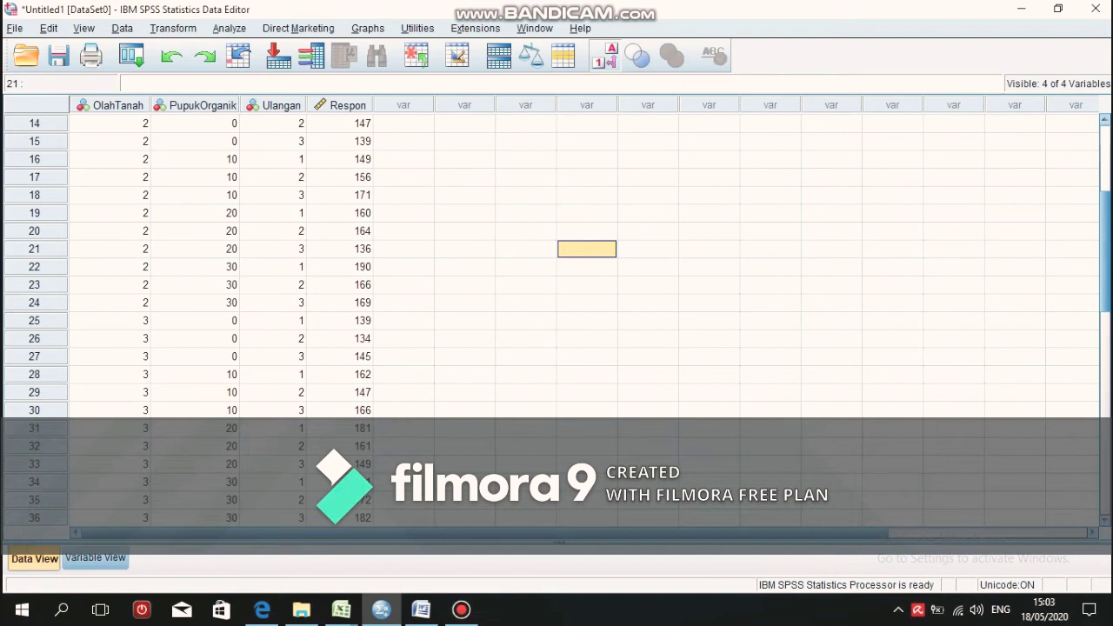
Open a General Linear Model Univariate analysis and assign Respon as the dependent variable.
key(alt+a)
key(Down)
key(Down)
key(Down)
key(Down)
key(Down)
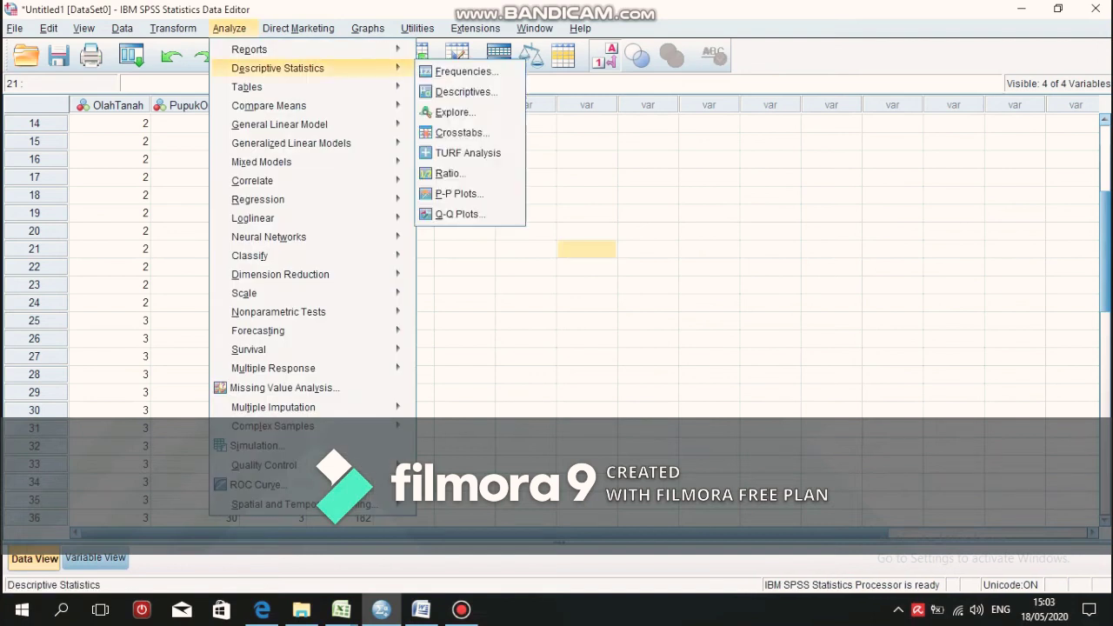
key(Right)
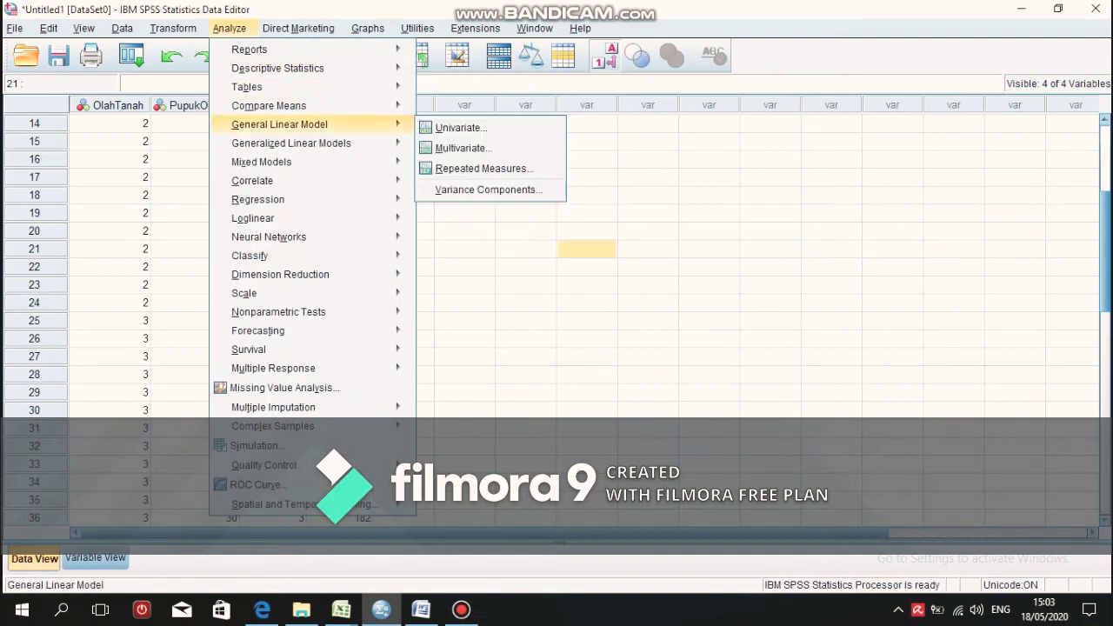
key(Down)
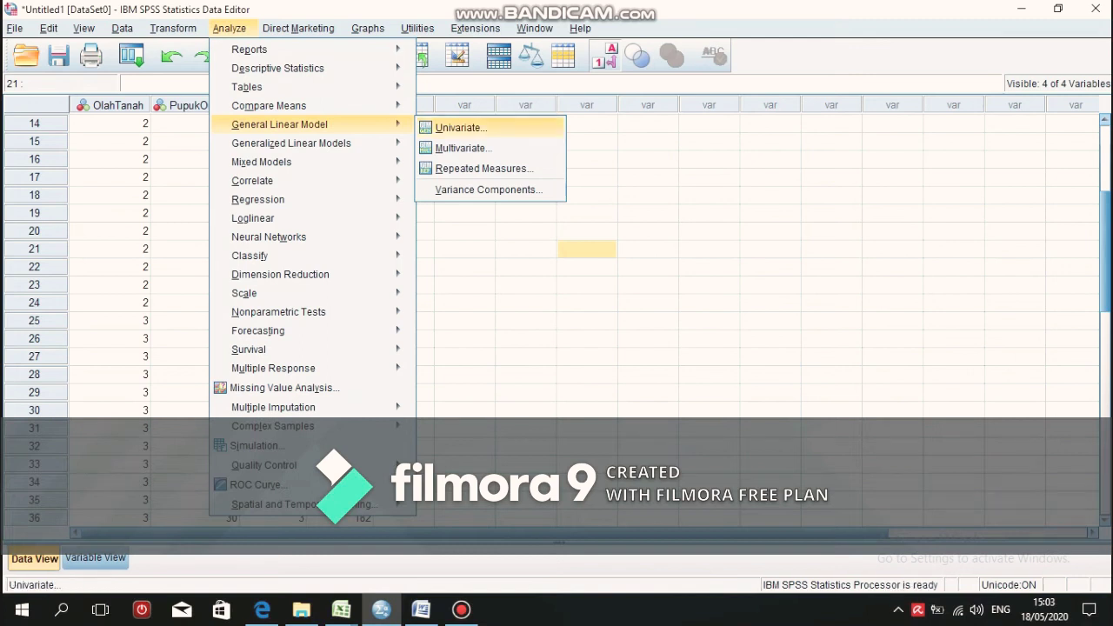
key(Return)
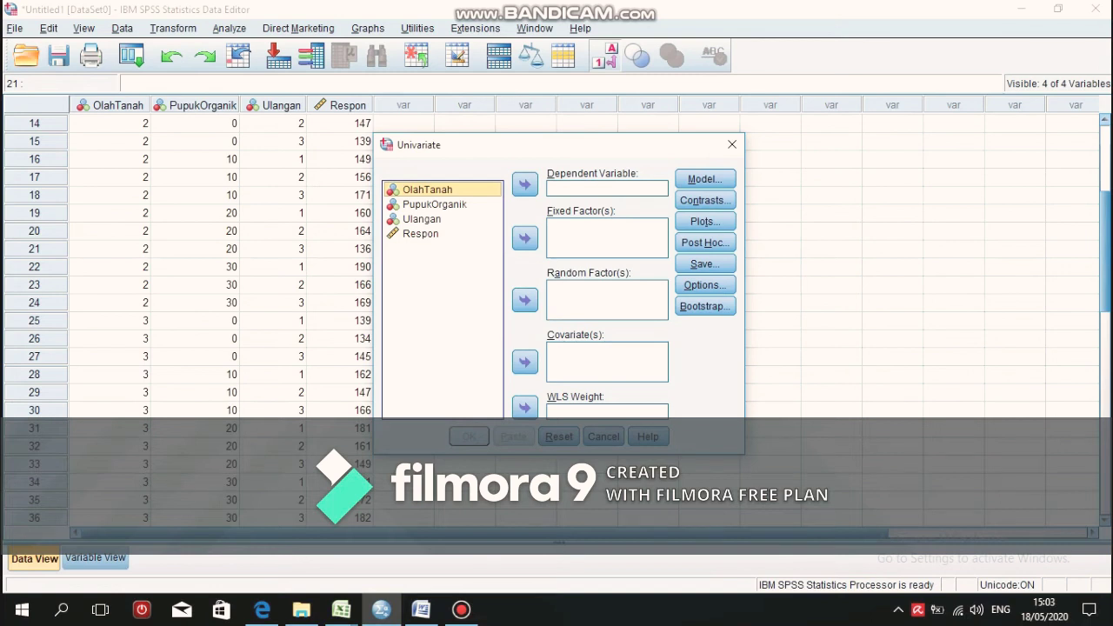
click(420, 233)
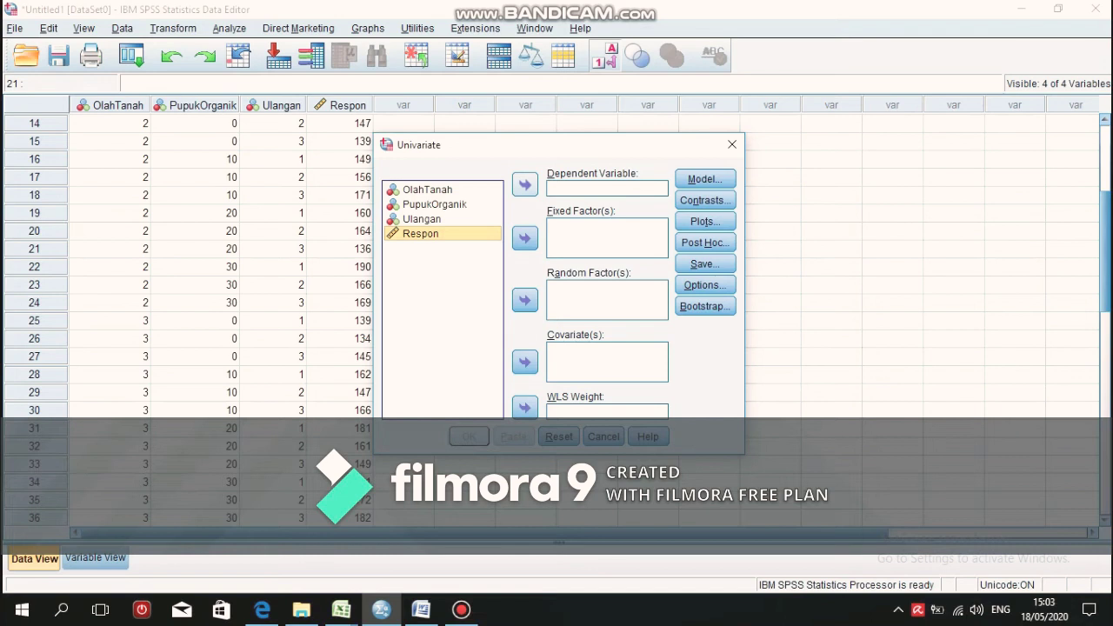
click(525, 184)
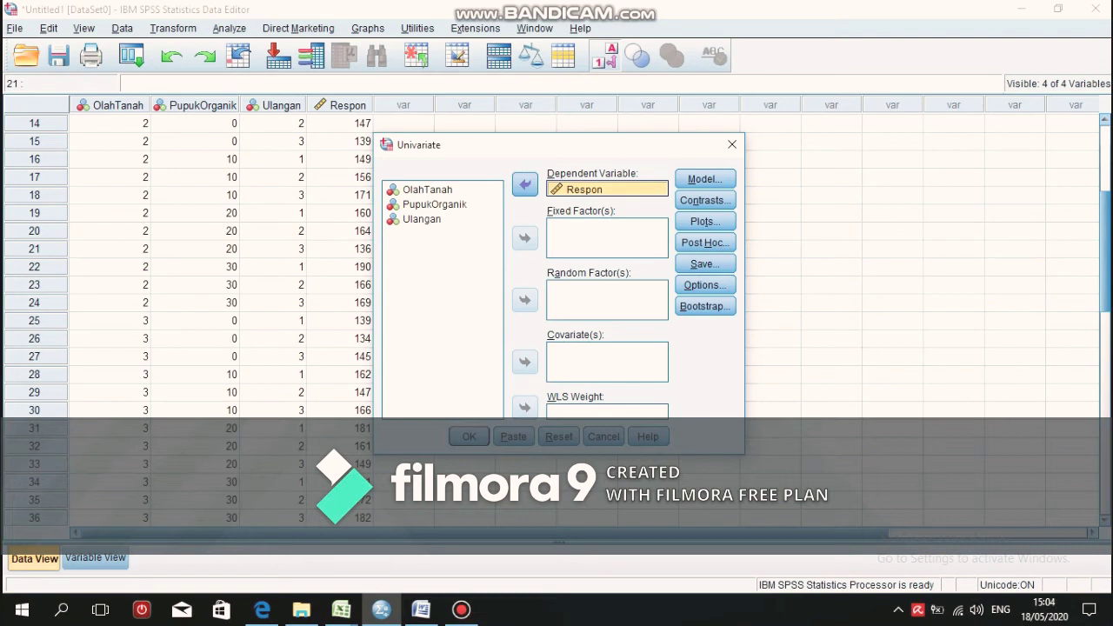
Assign OlahTanah, PupukOrganik and Ulangan as fixed factors of the univariate analysis.
key(Tab)
key(space)
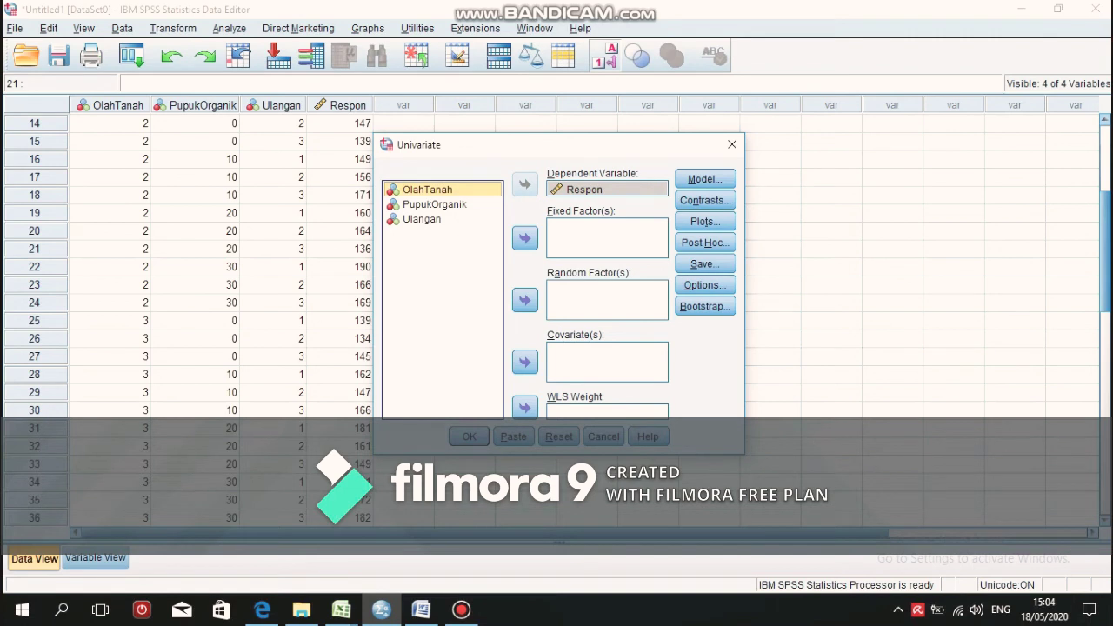
key(shift+Down)
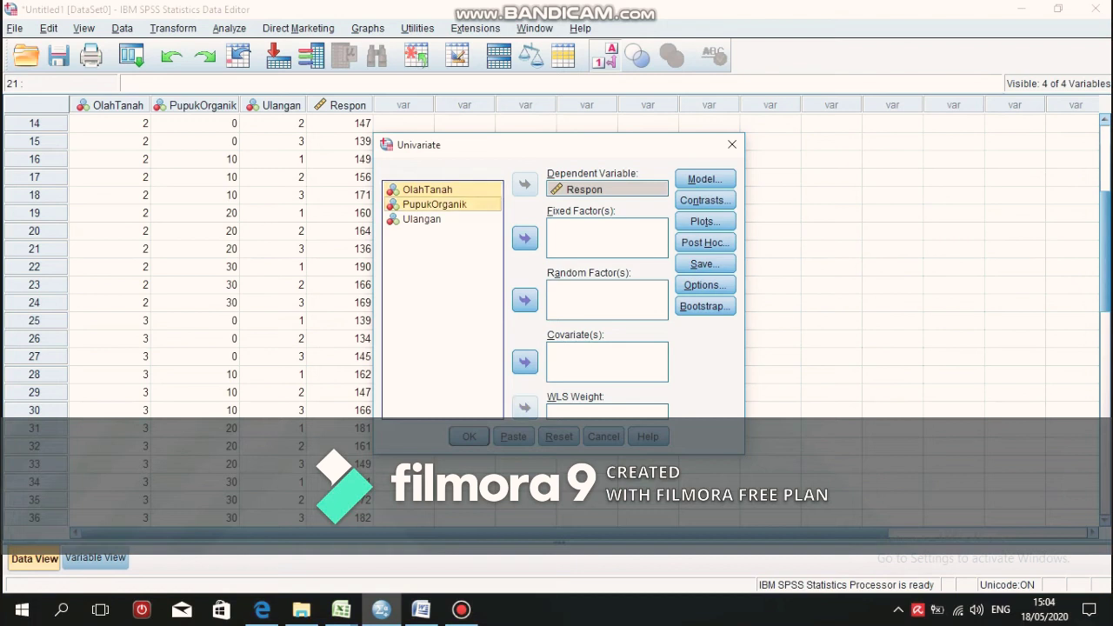
key(shift+Down)
key(Tab)
key(space)
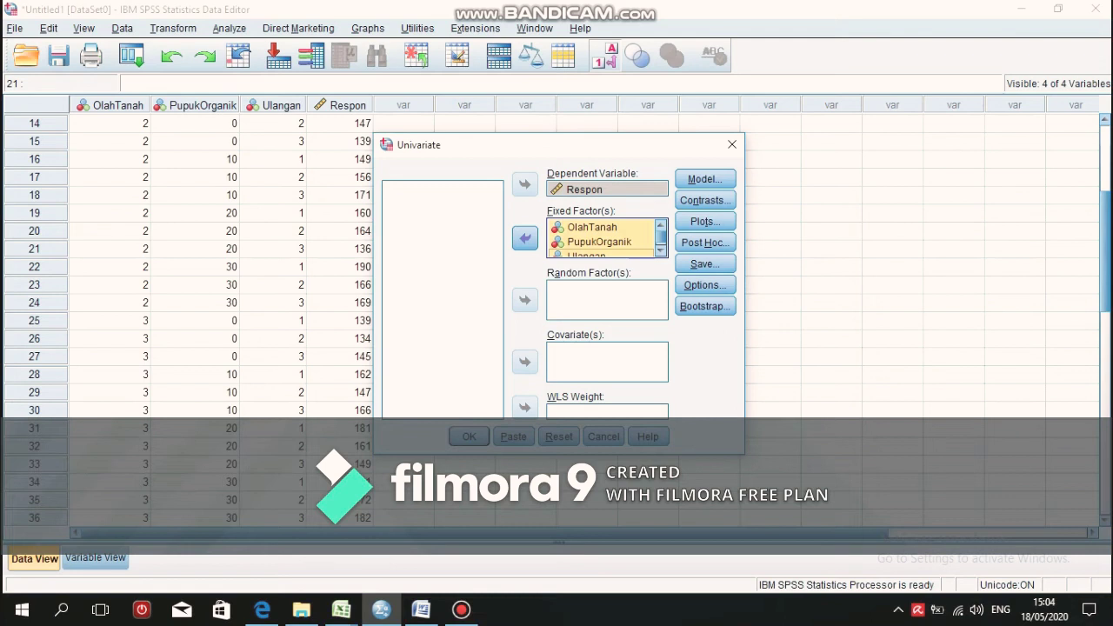
Switch the univariate model specification to Custom and add Ulangan as a model term.
click(704, 178)
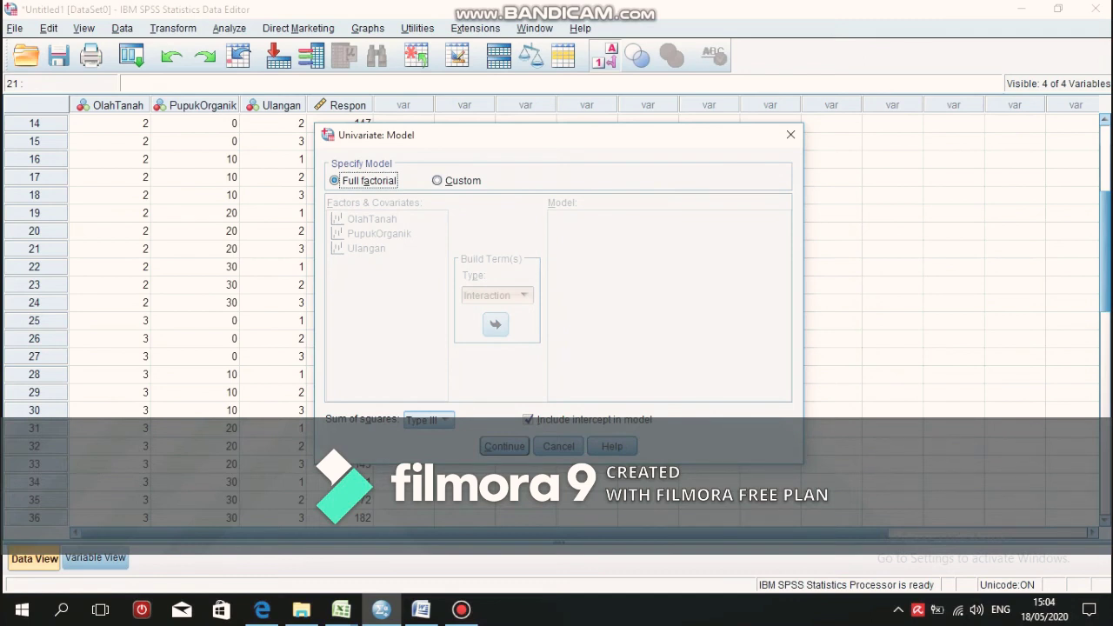
click(437, 180)
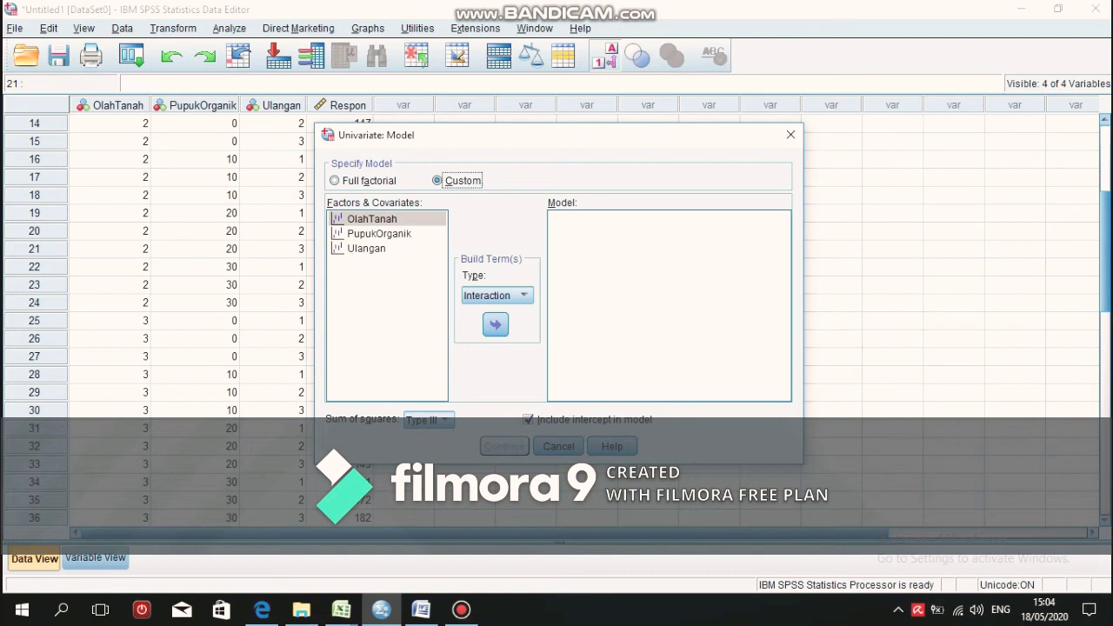
click(366, 248)
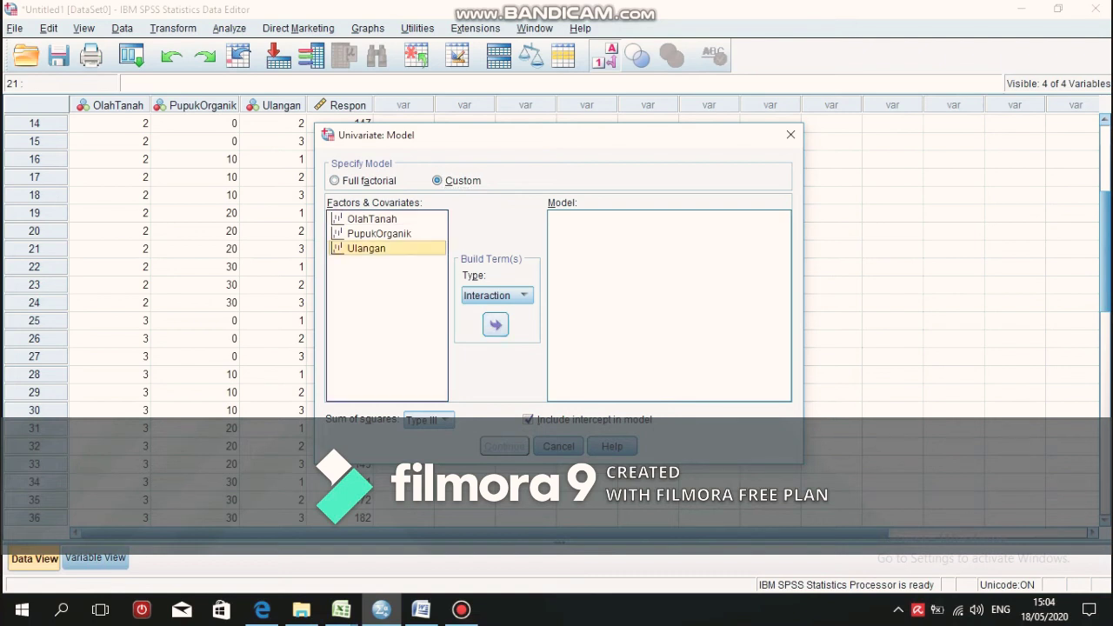
click(495, 324)
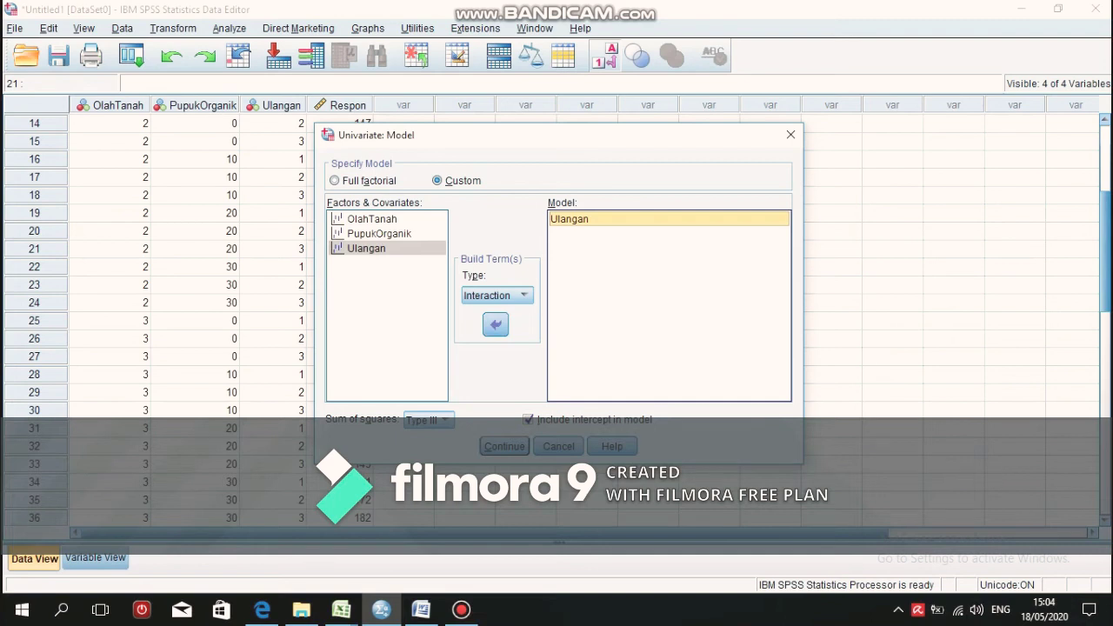
Add OlahTanah and PupukOrganik to the custom model as Main effects terms.
click(372, 218)
ctrl+click(380, 233)
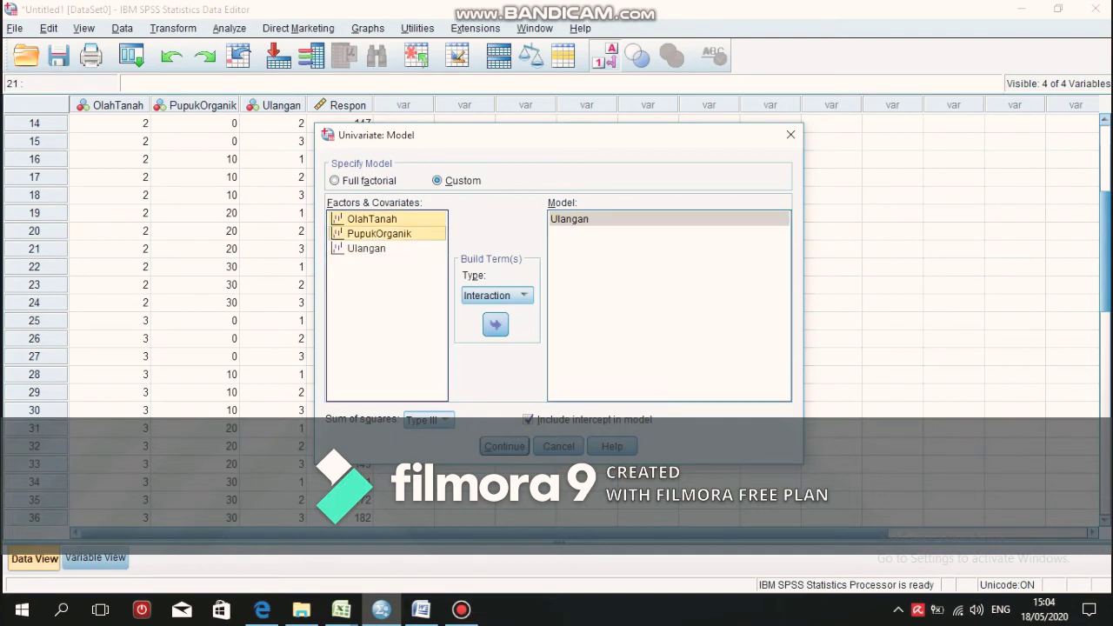
click(496, 295)
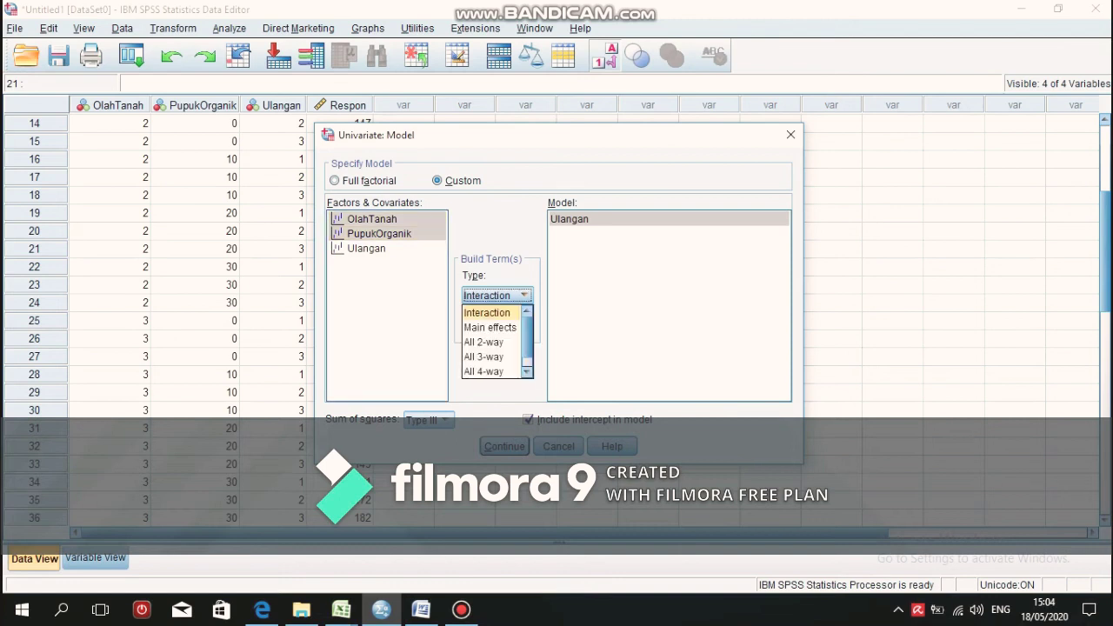
key(Down)
key(Return)
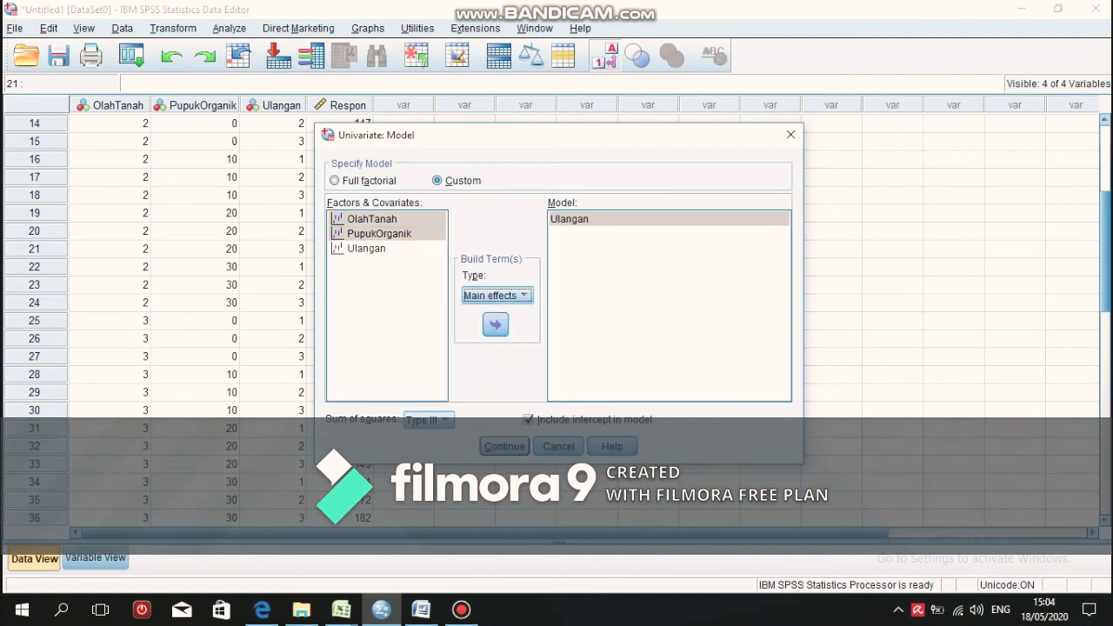
key(Tab)
key(space)
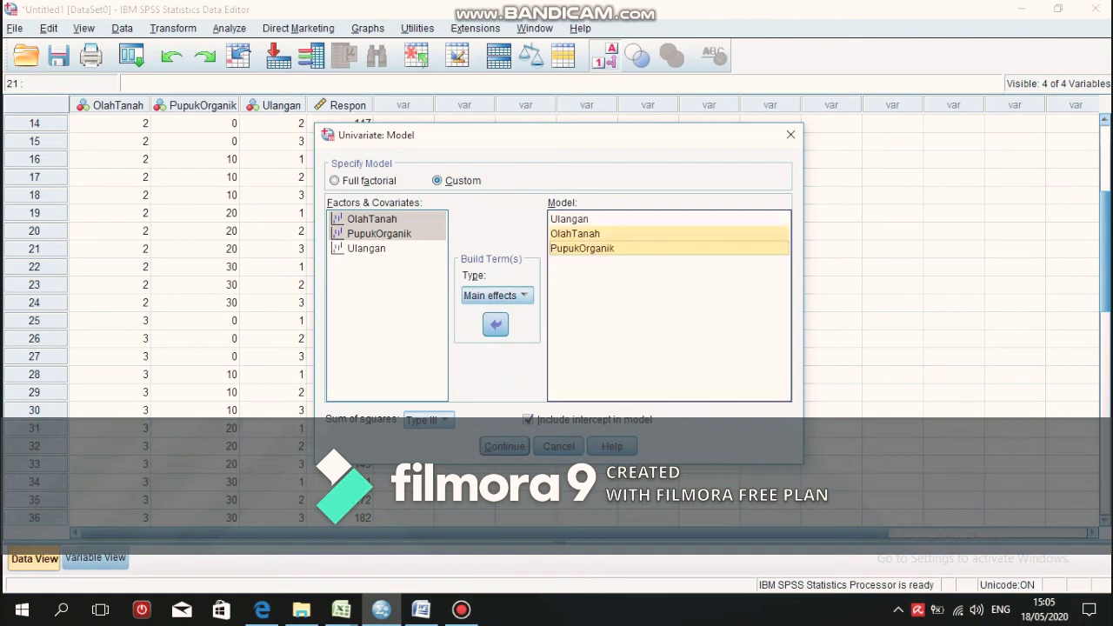
Add the OlahTanah*PupukOrganik interaction term to the custom model and accept the model specification.
click(372, 219)
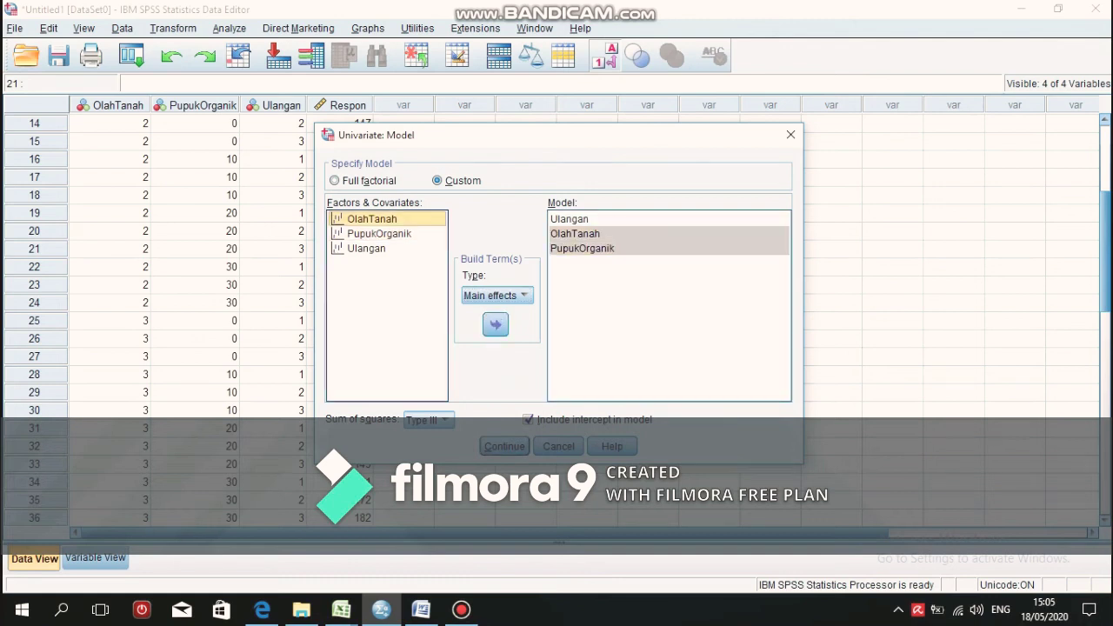
ctrl+click(379, 234)
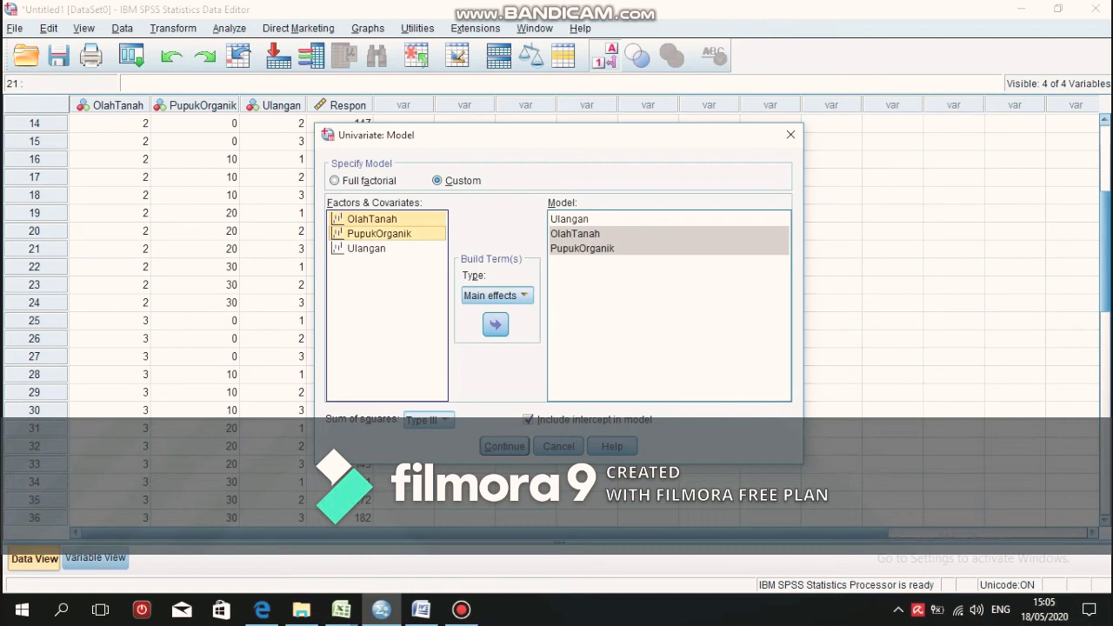
click(497, 296)
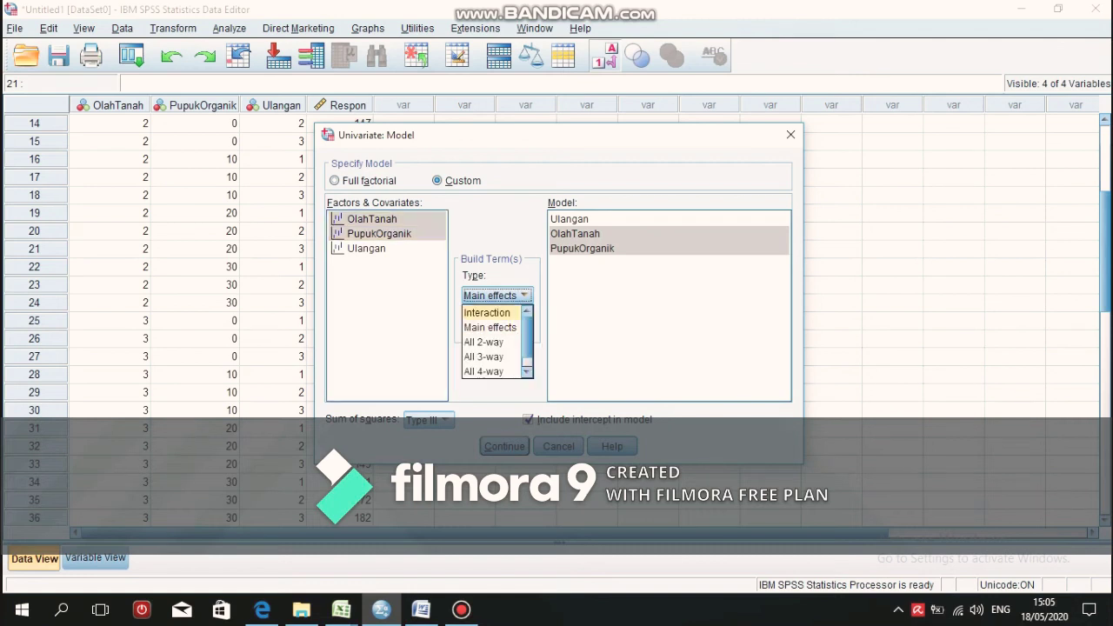
key(Return)
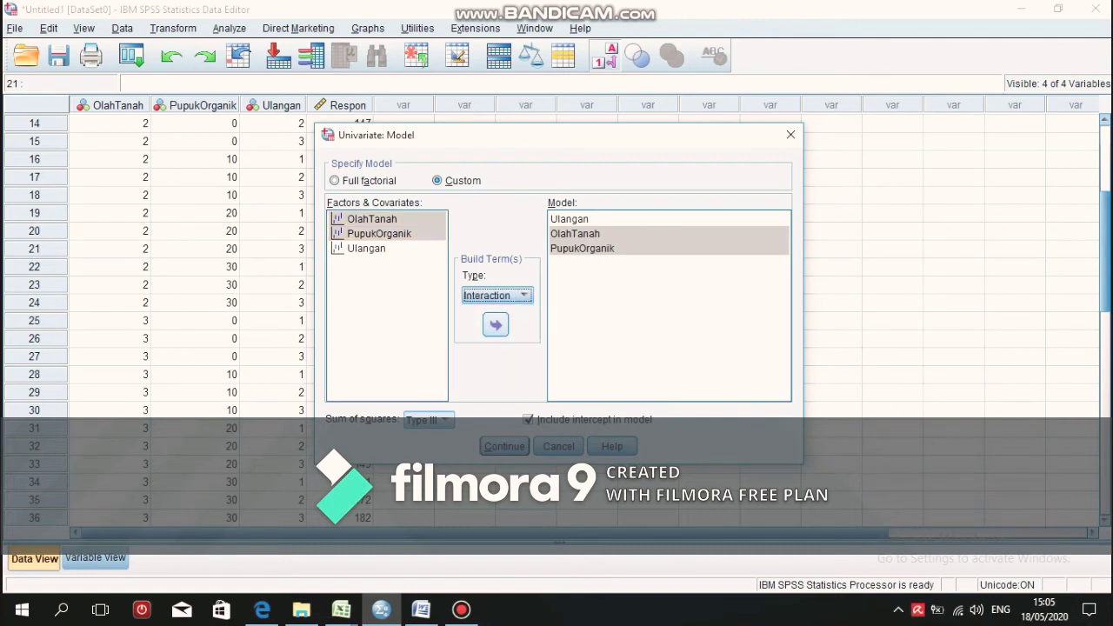
click(495, 324)
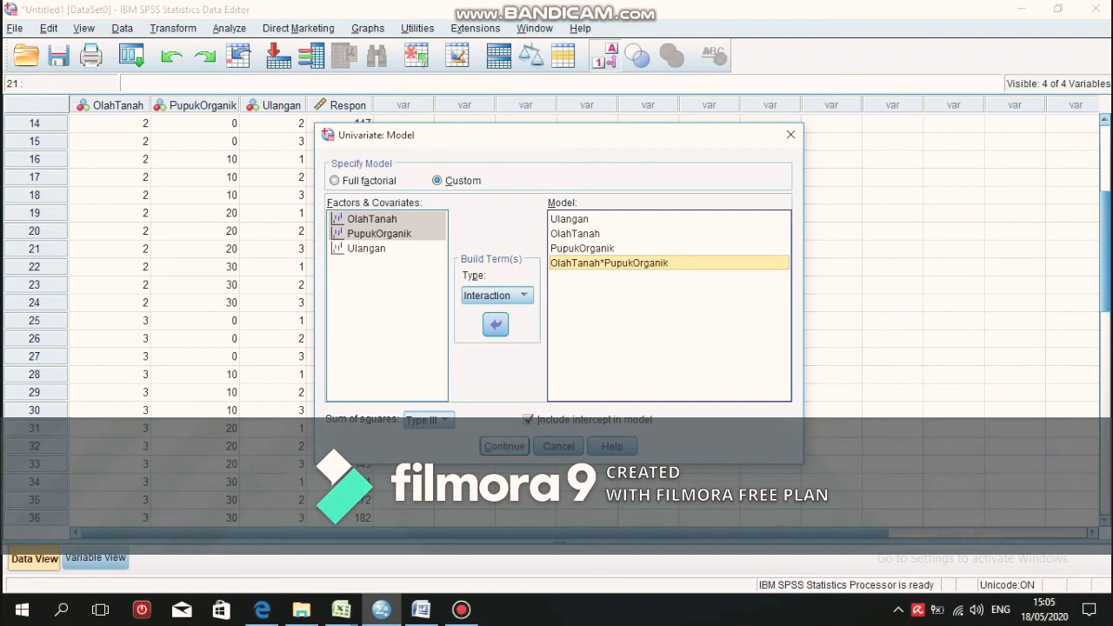
key(Return)
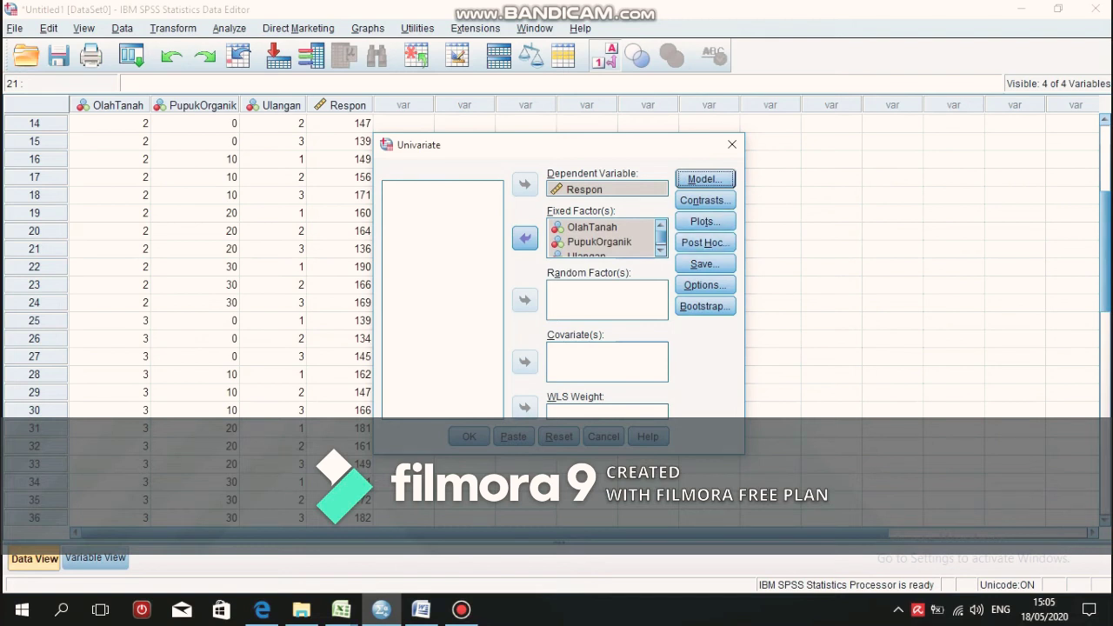
Set up Tukey post hoc tests for the OlahTanah and PupukOrganik factors.
click(704, 243)
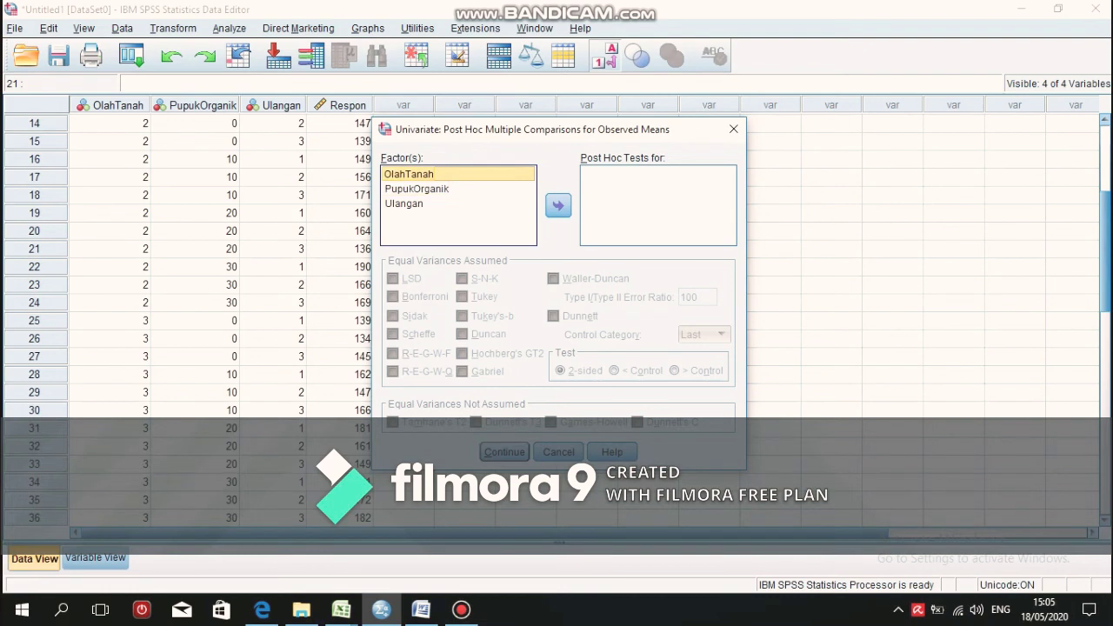
shift+click(417, 189)
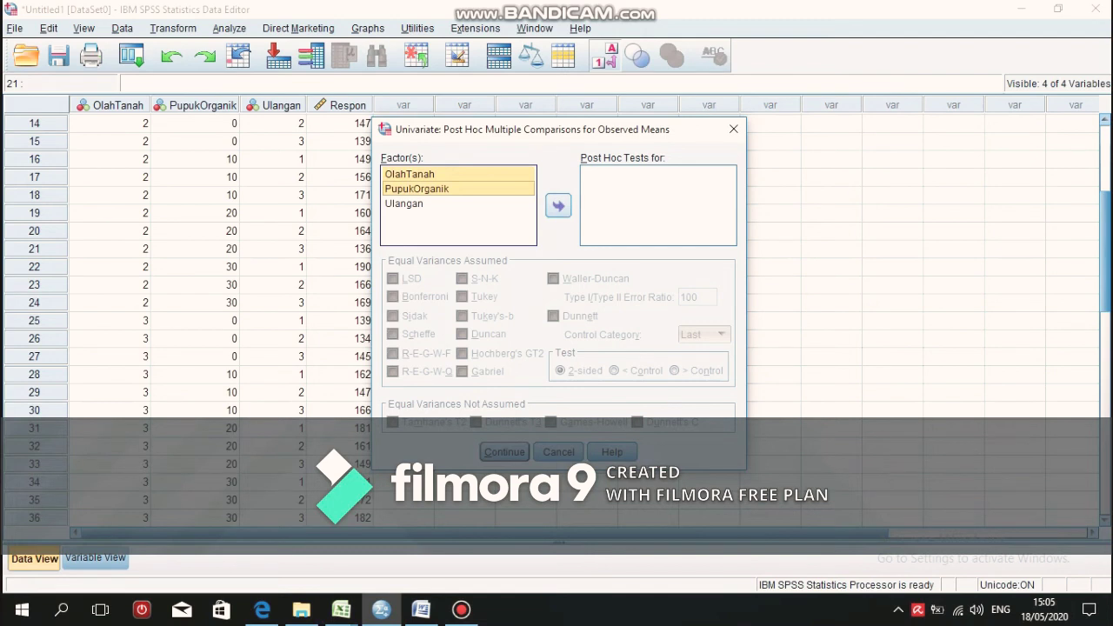
click(558, 205)
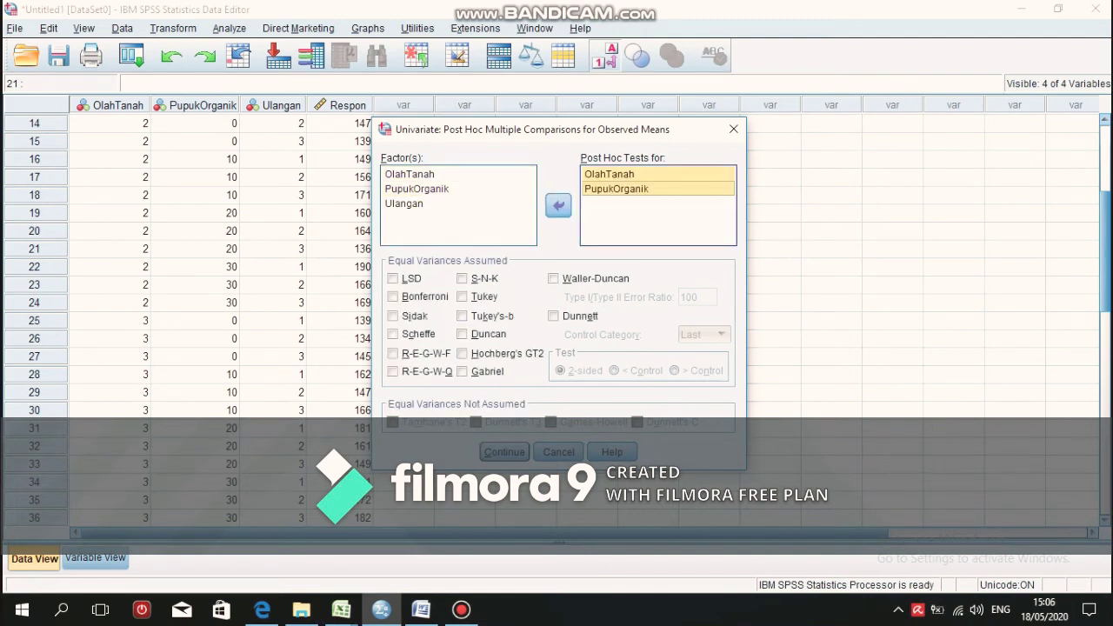
click(462, 297)
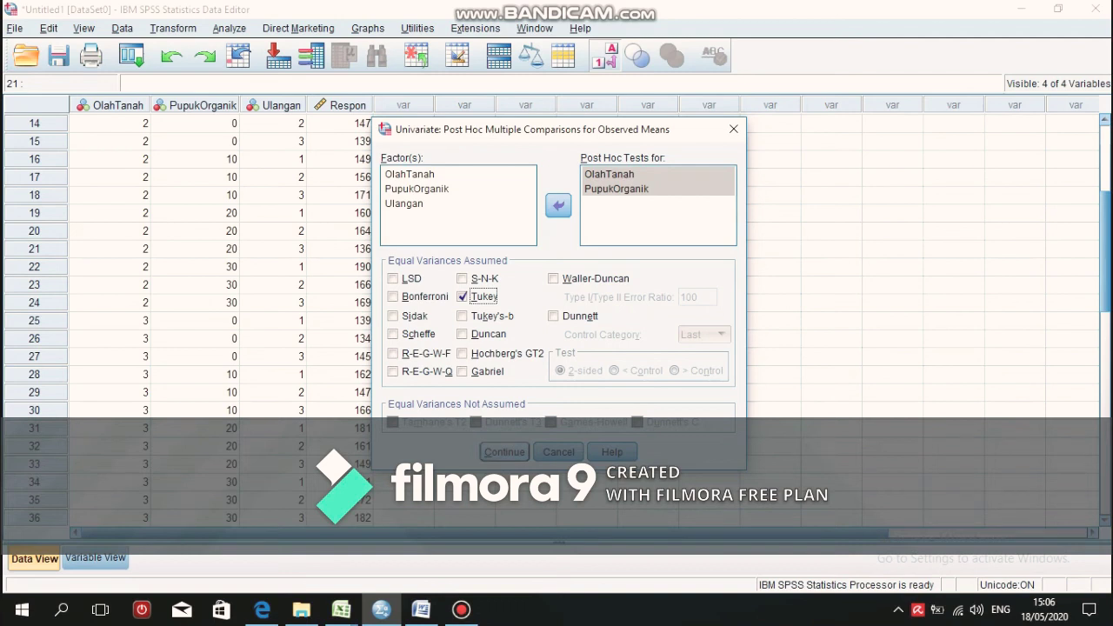
click(504, 451)
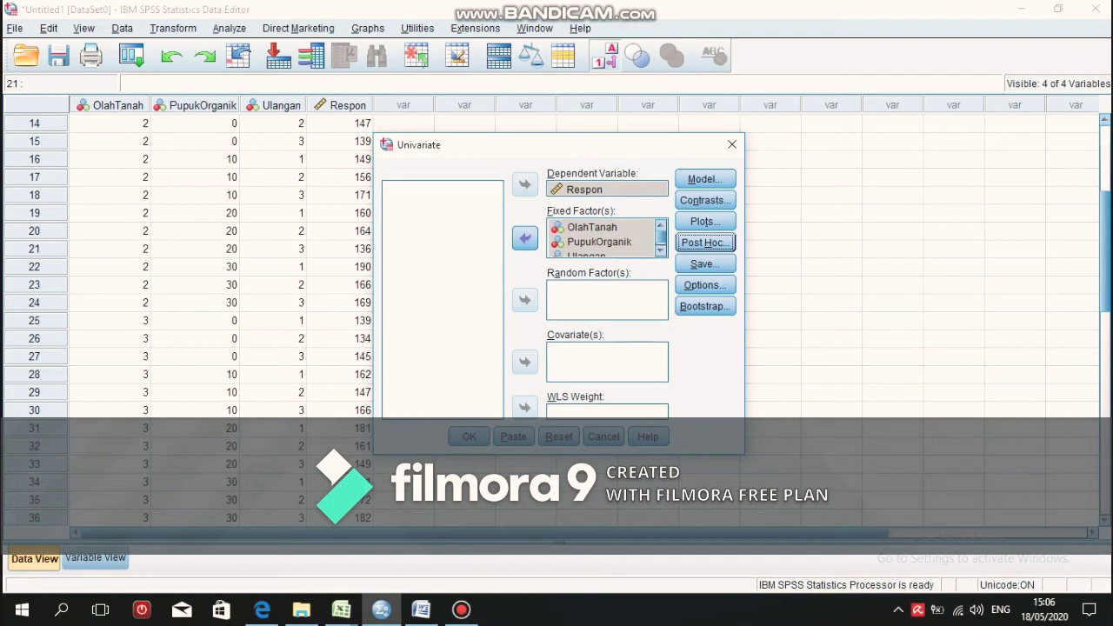
Add a profile plot with OlahTanah on the horizontal axis and PupukOrganik as separate lines.
key(shift+Tab)
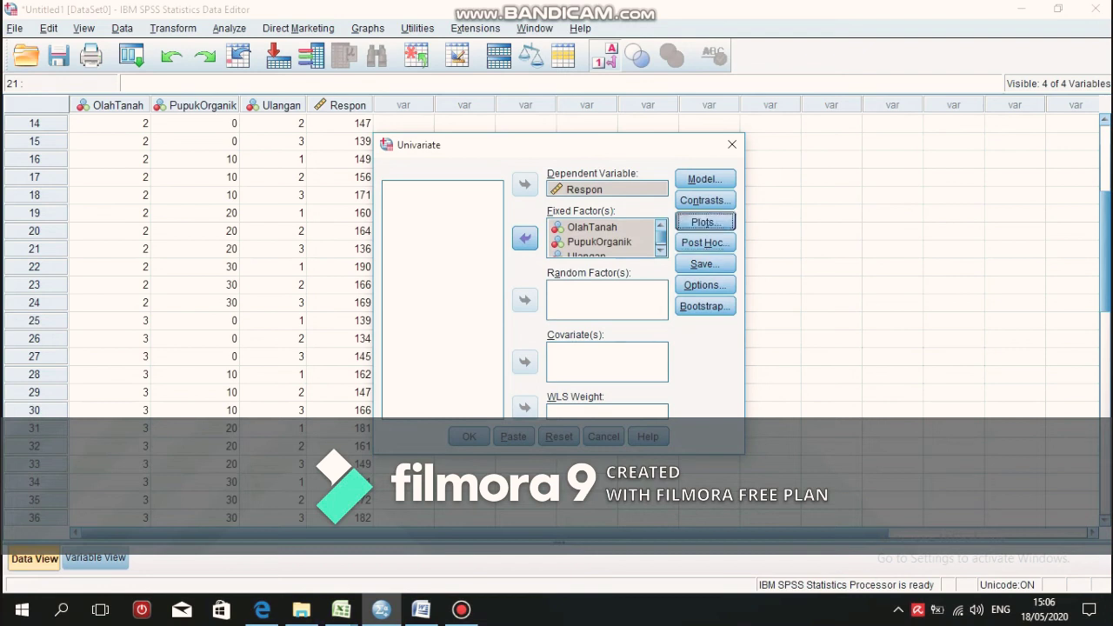
key(space)
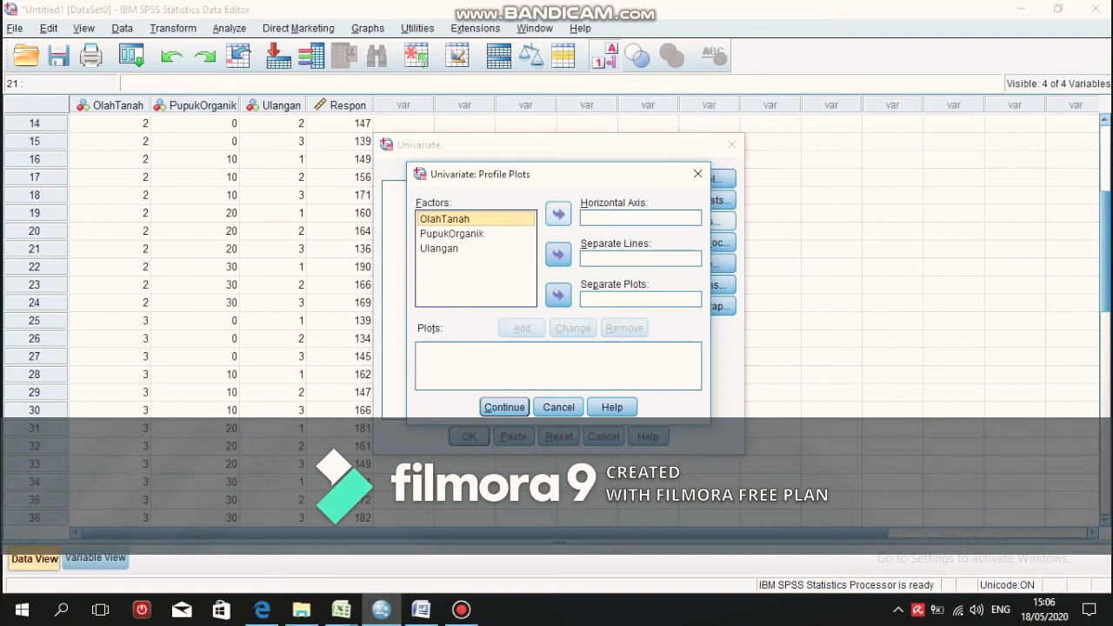
click(559, 214)
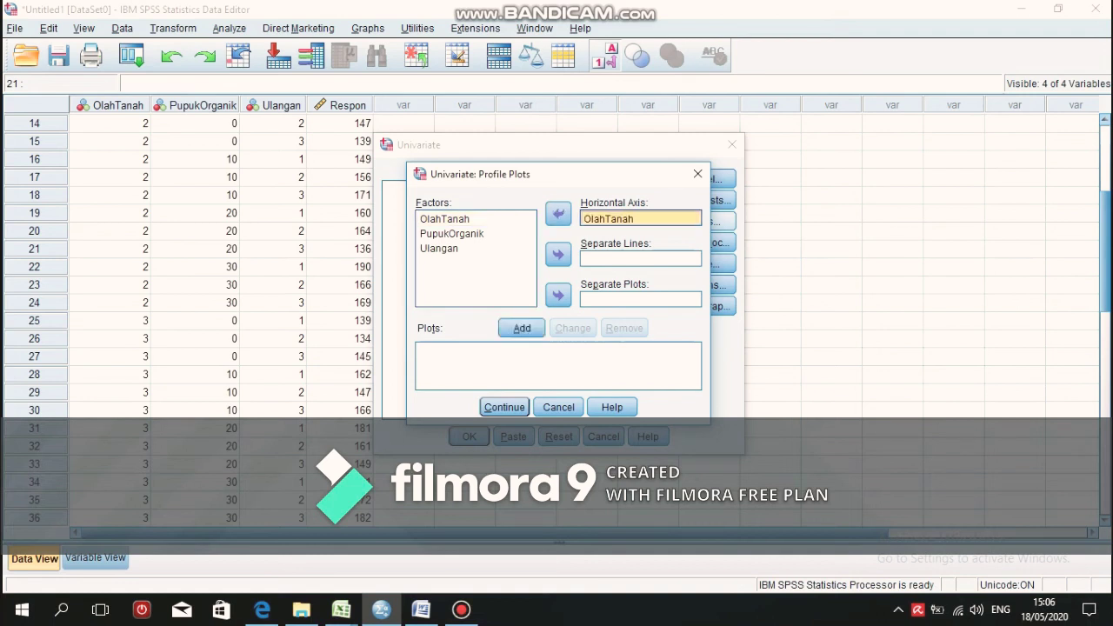
click(451, 233)
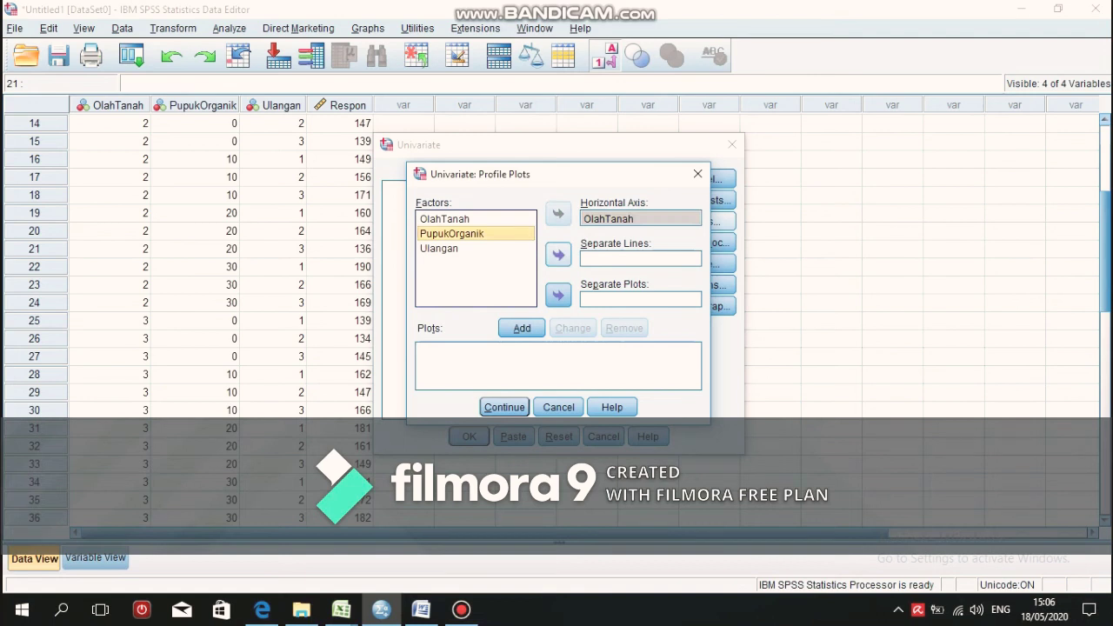
click(559, 255)
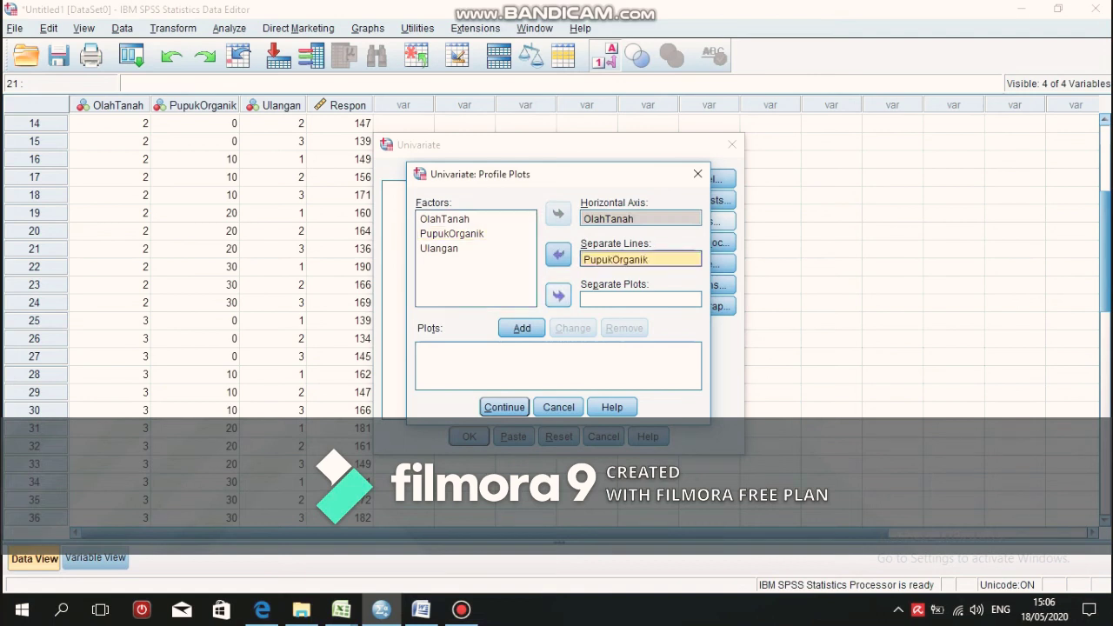
click(522, 328)
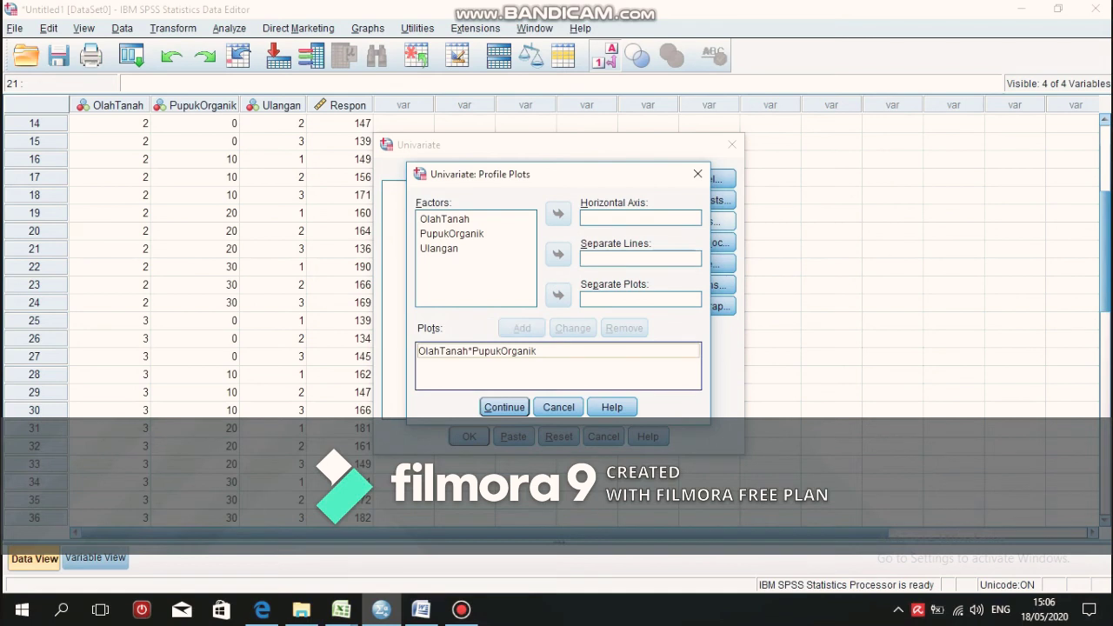
Add a second profile plot with PupukOrganik on the horizontal axis and OlahTanah as separate lines, accept the plots and run the analysis.
key(Tab)
click(452, 233)
click(452, 233)
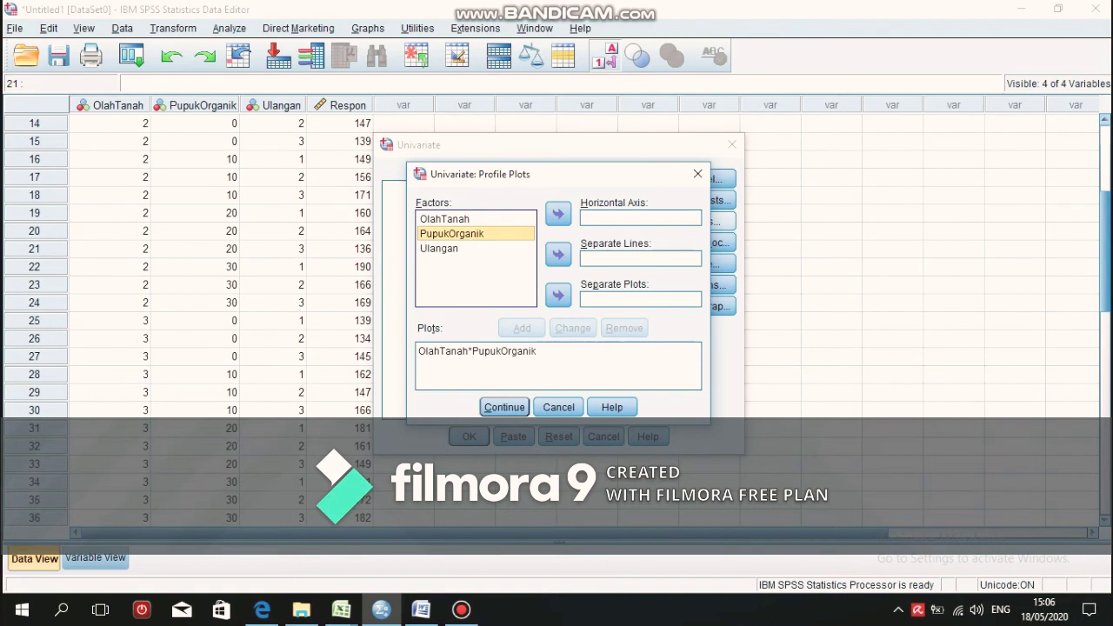
click(559, 214)
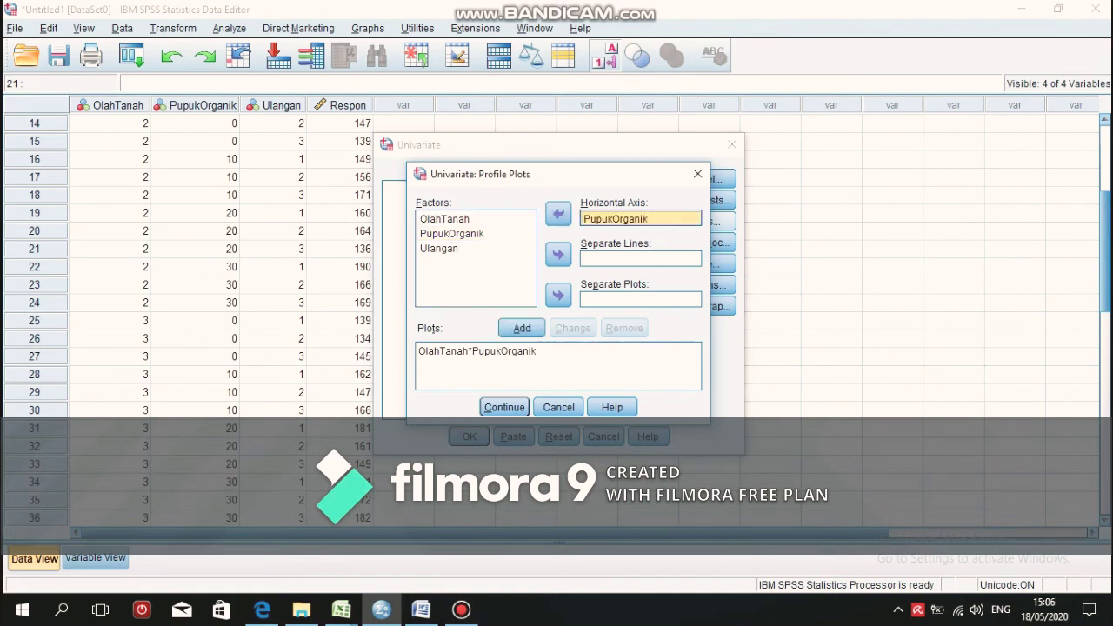
click(444, 218)
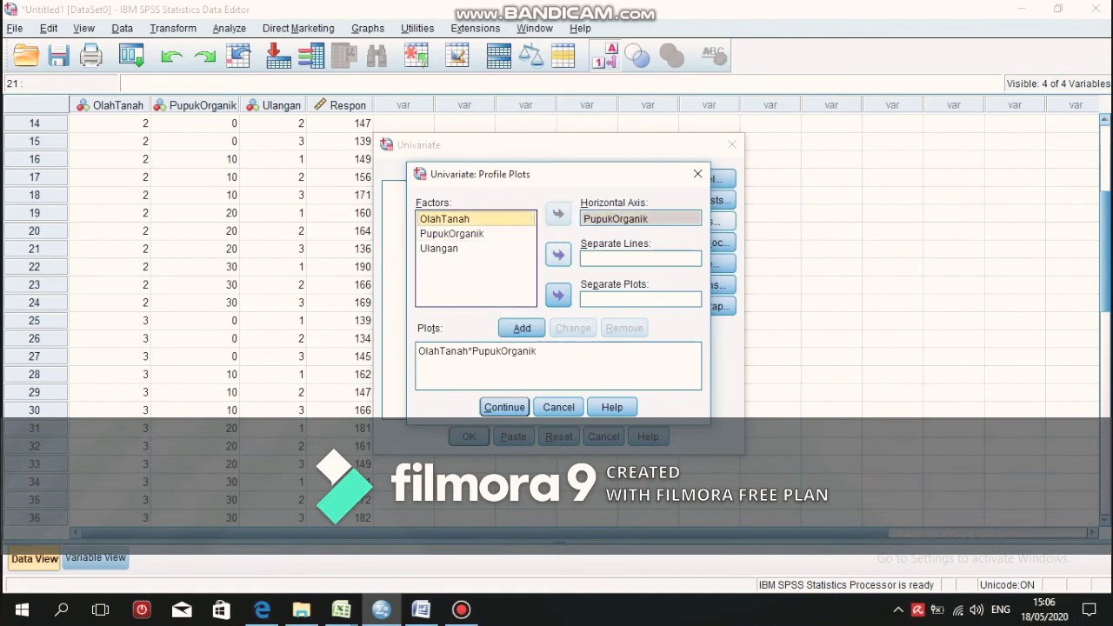
click(559, 254)
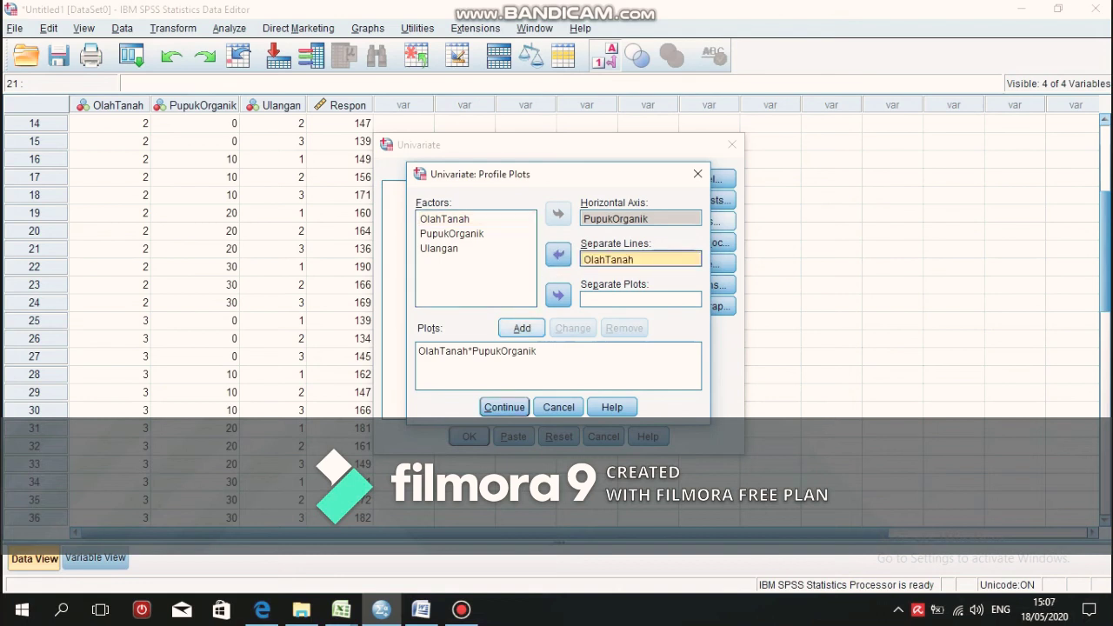
click(521, 328)
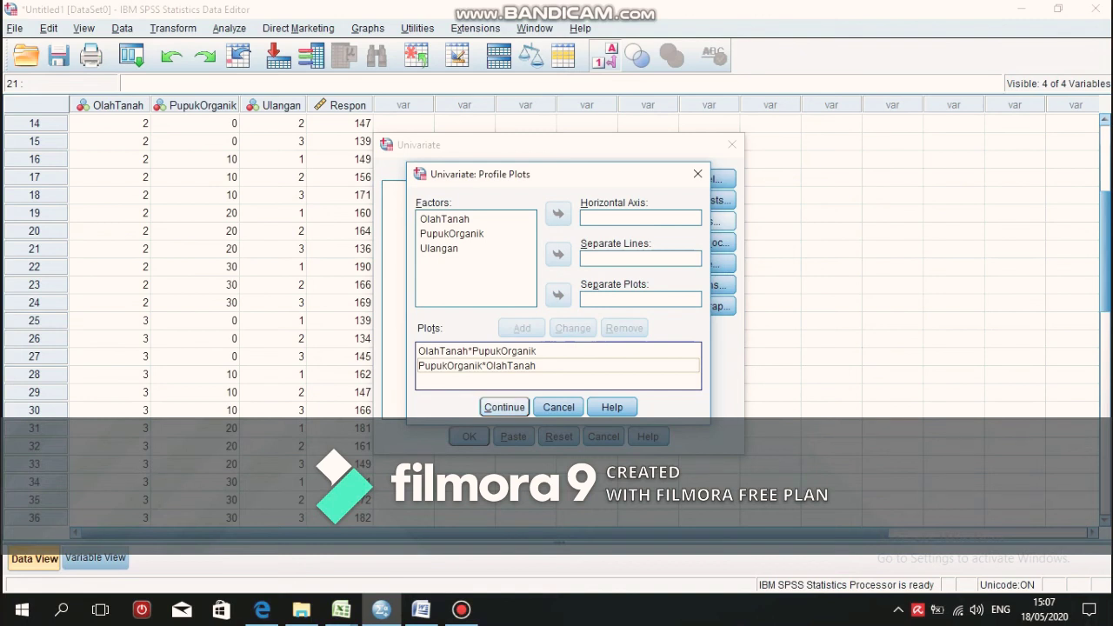
click(504, 407)
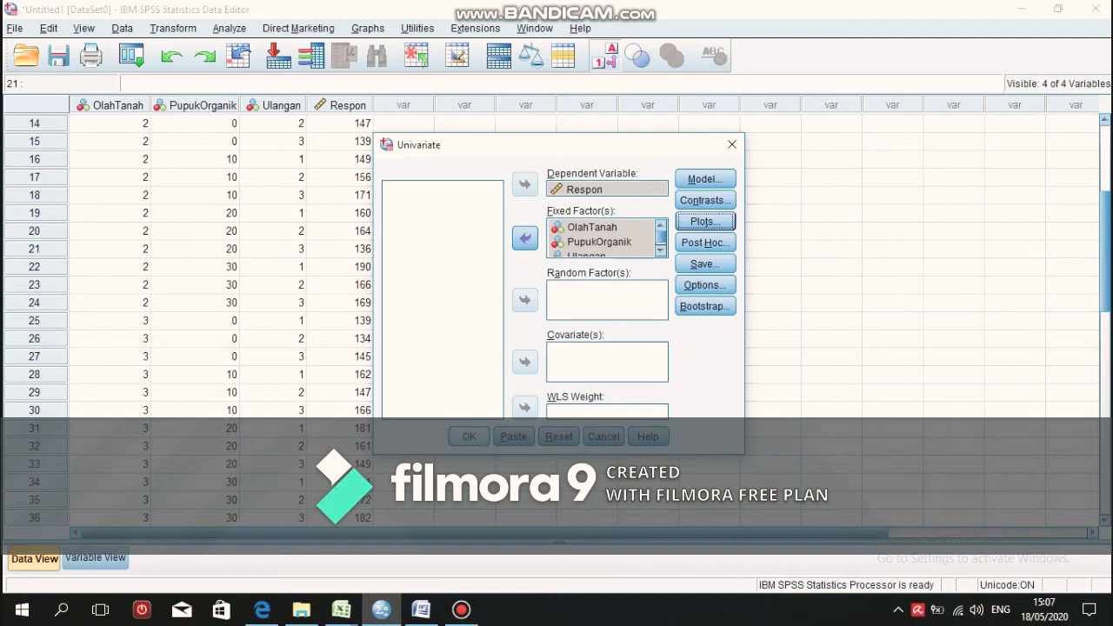
key(Escape)
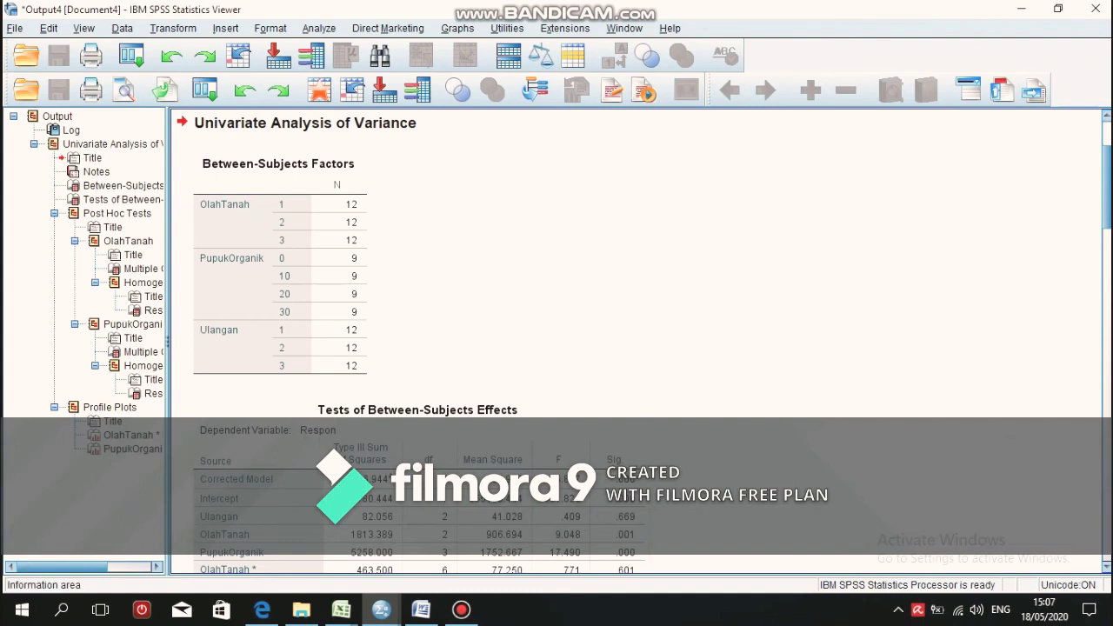
click(461, 609)
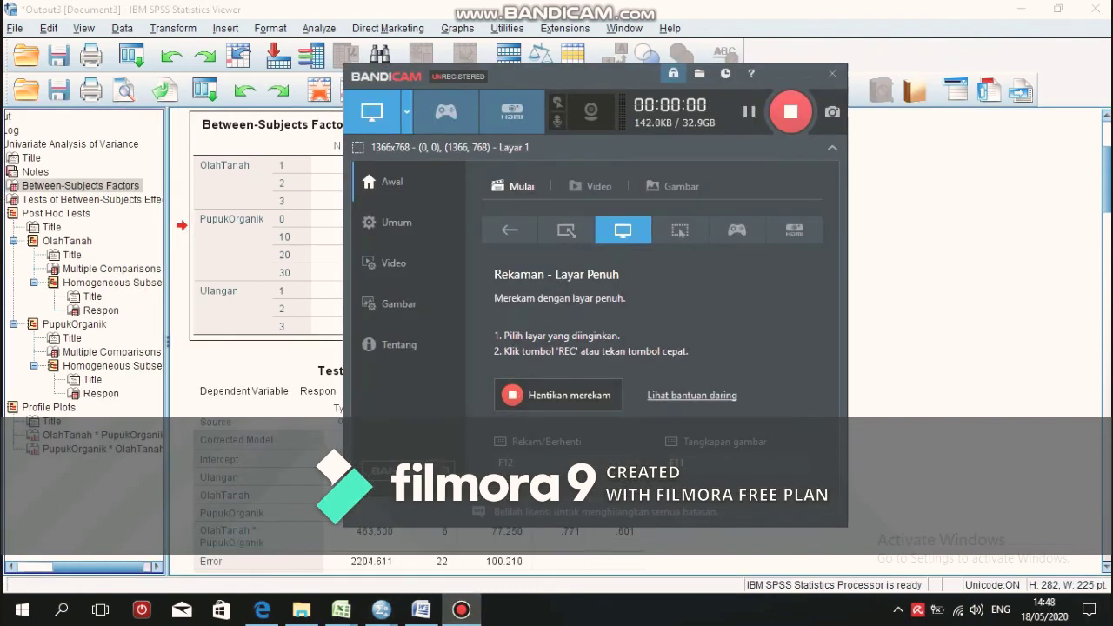
click(805, 75)
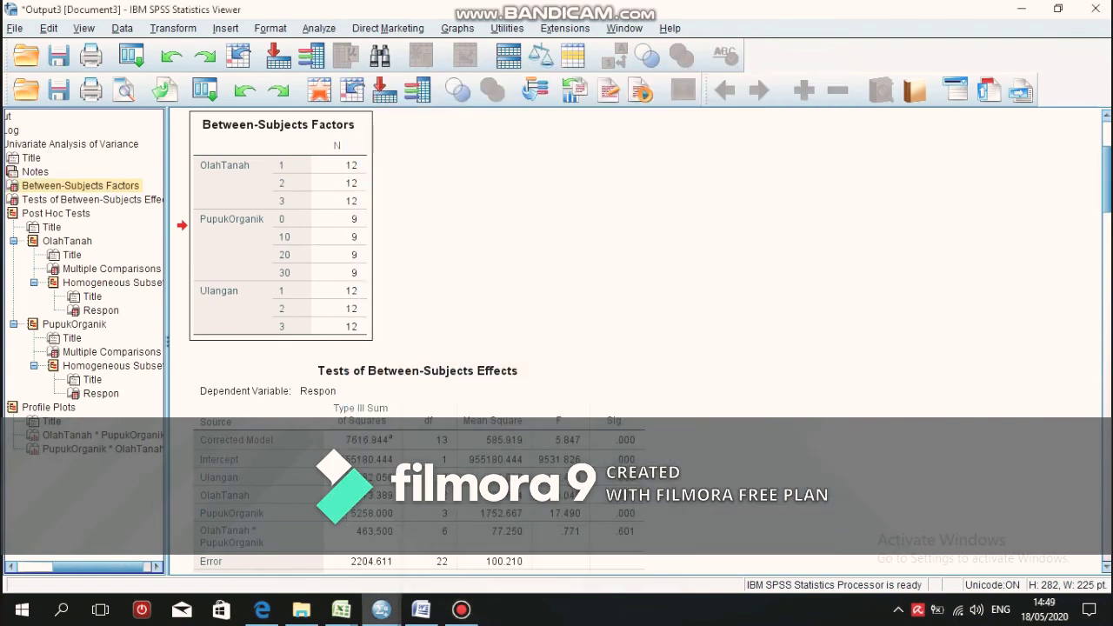
Examine the UNIANOVA syntax, the between-subjects factors and effects tables, and the Tukey comparisons and homogeneous subsets for OlahTanah.
scroll(634, 340, up, 3)
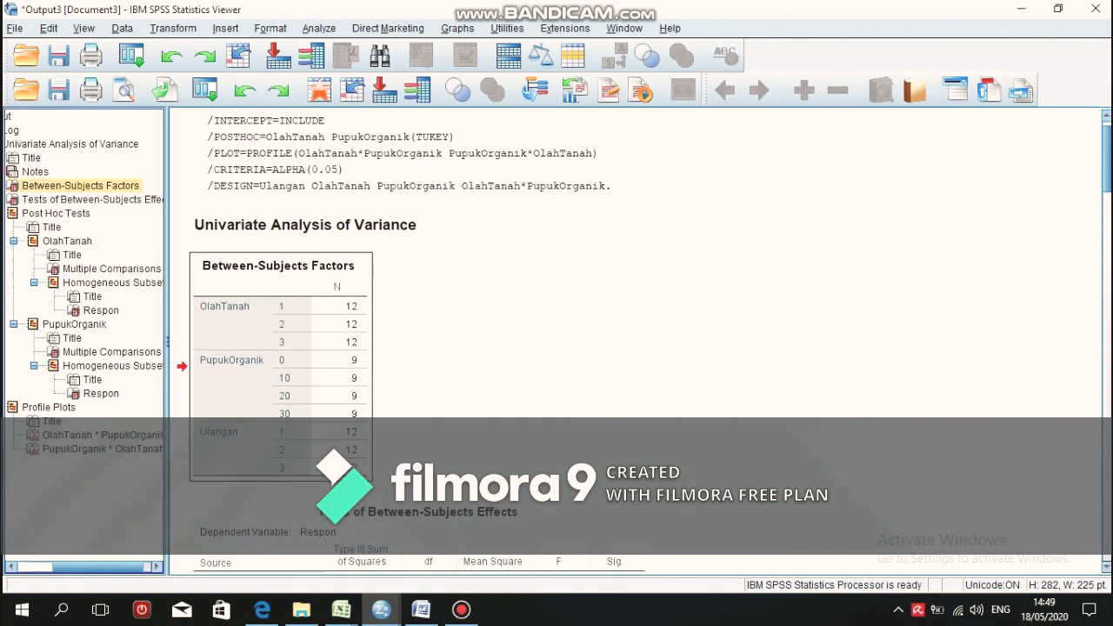
scroll(635, 339, up, 1)
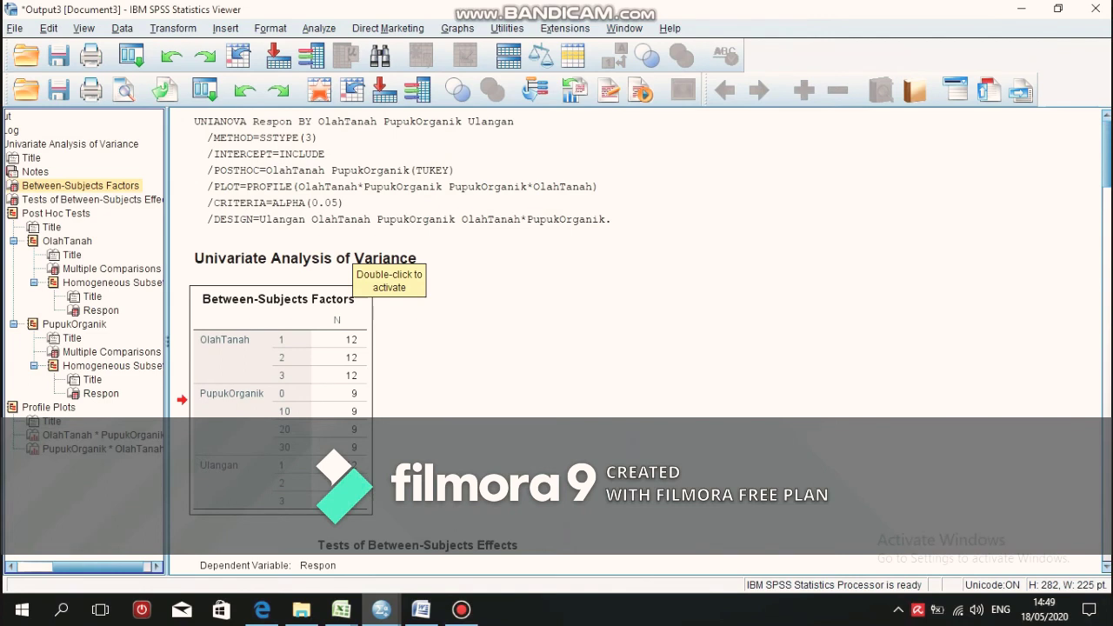
click(352, 300)
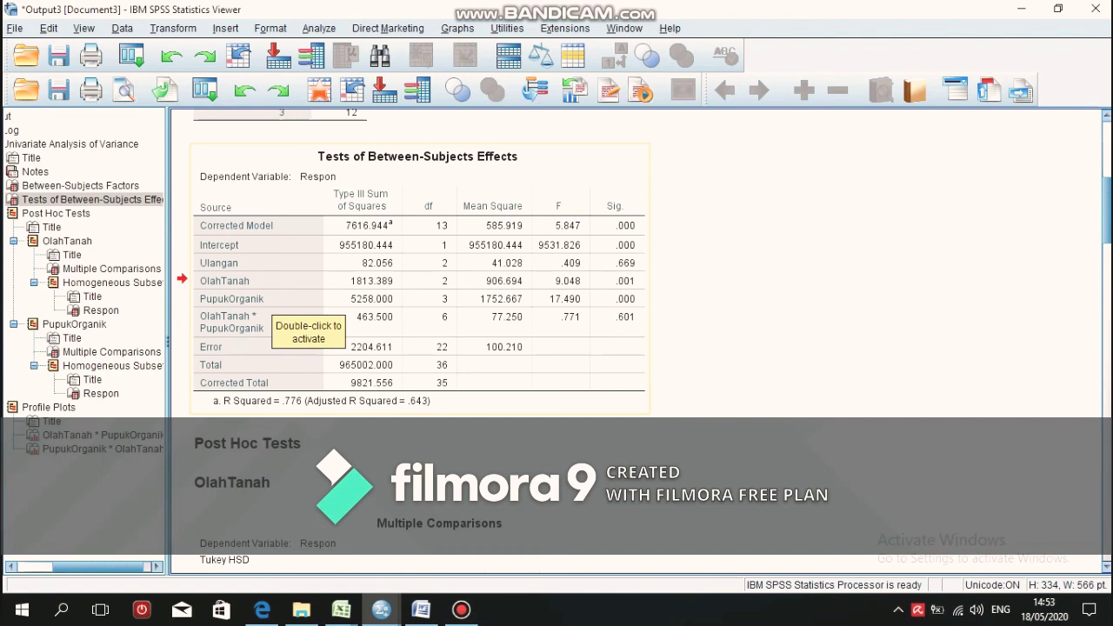
click(287, 308)
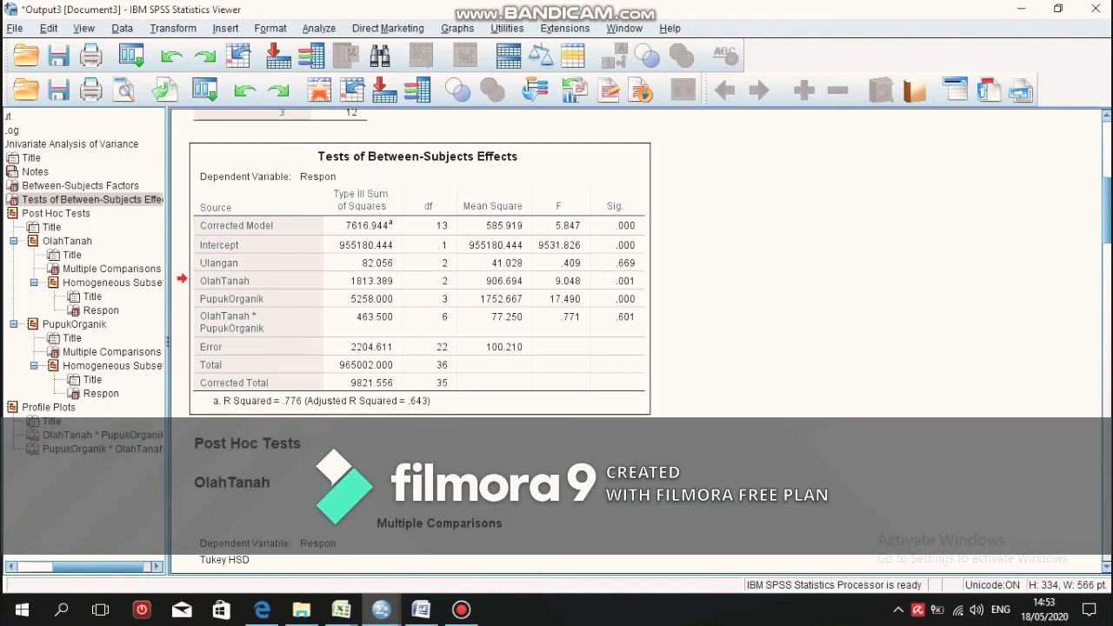
scroll(639, 339, down, 5)
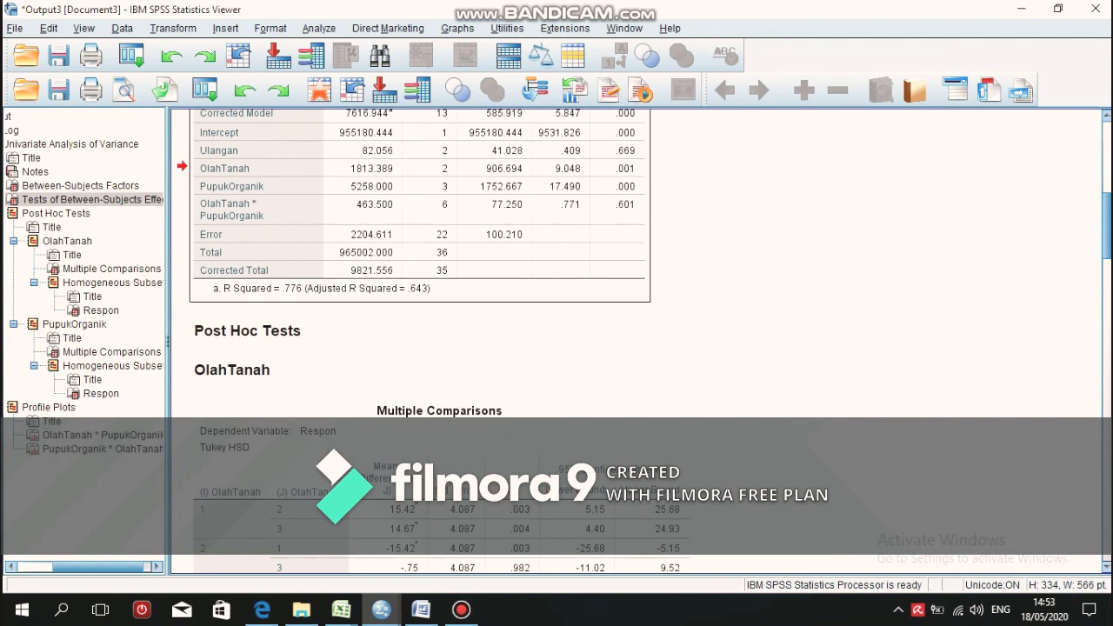
scroll(640, 339, down, 2)
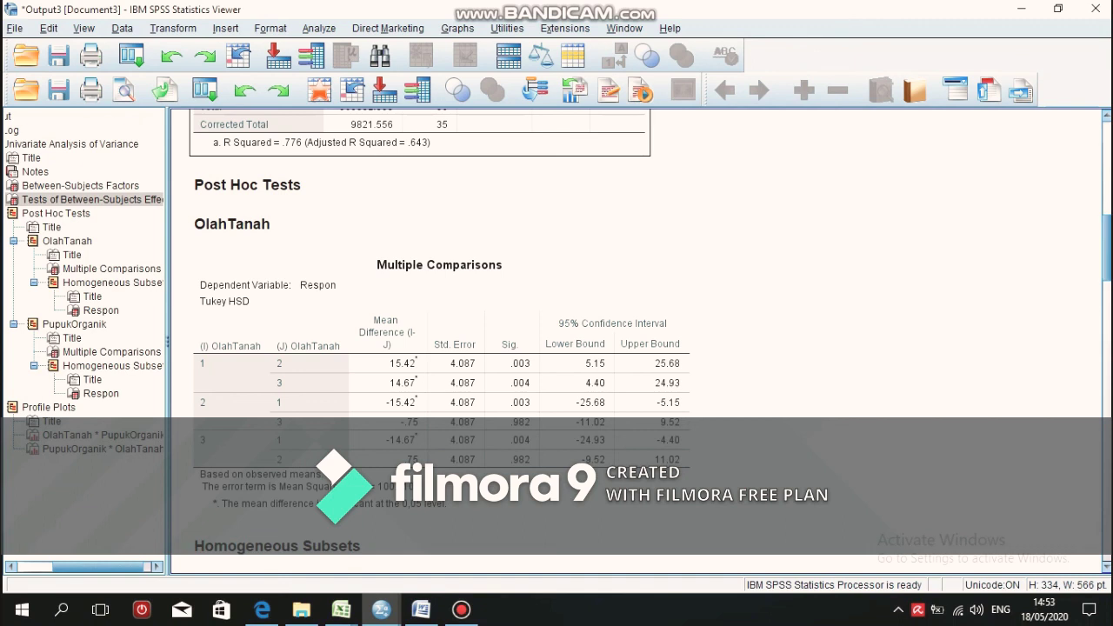
scroll(557, 339, down, 10)
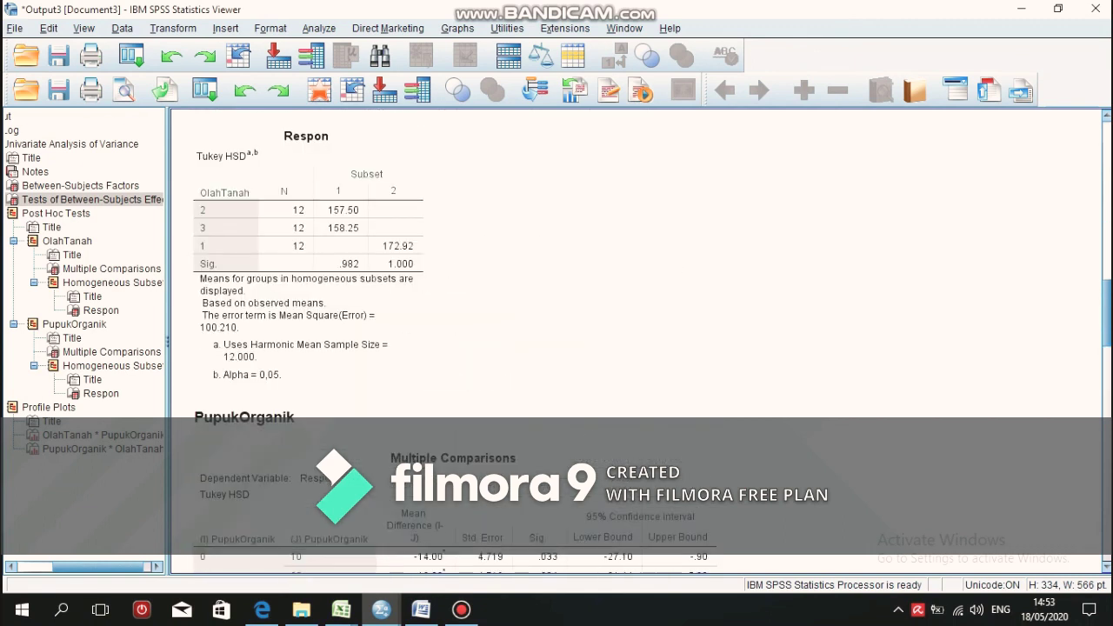